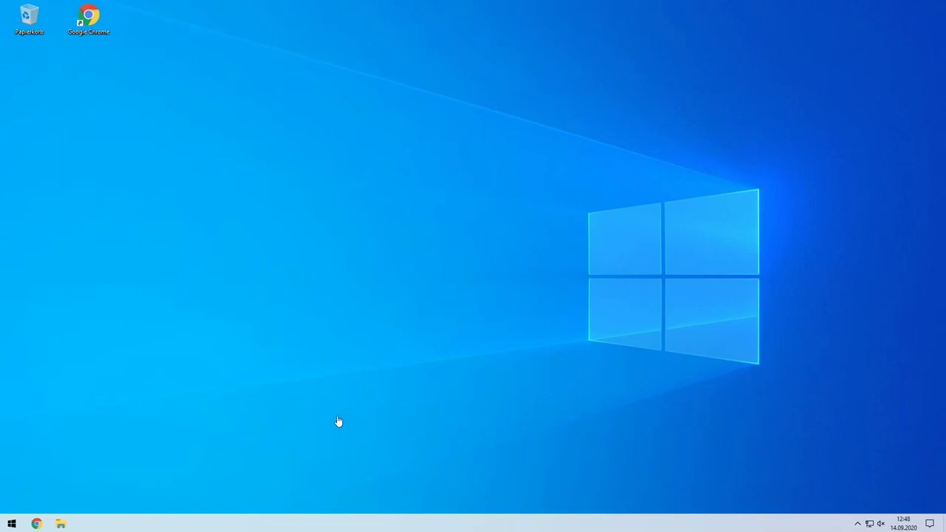
Open Chrome and read the JDK and Eclipse installation sections V1.1 and V1.2 in uebung00.pdf
left_click(37, 523)
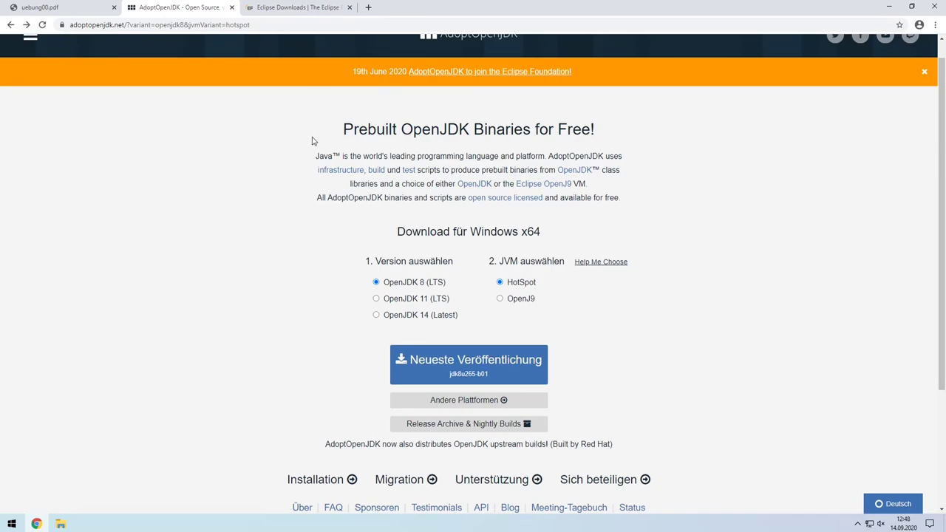
scroll(313, 143, "up", 1)
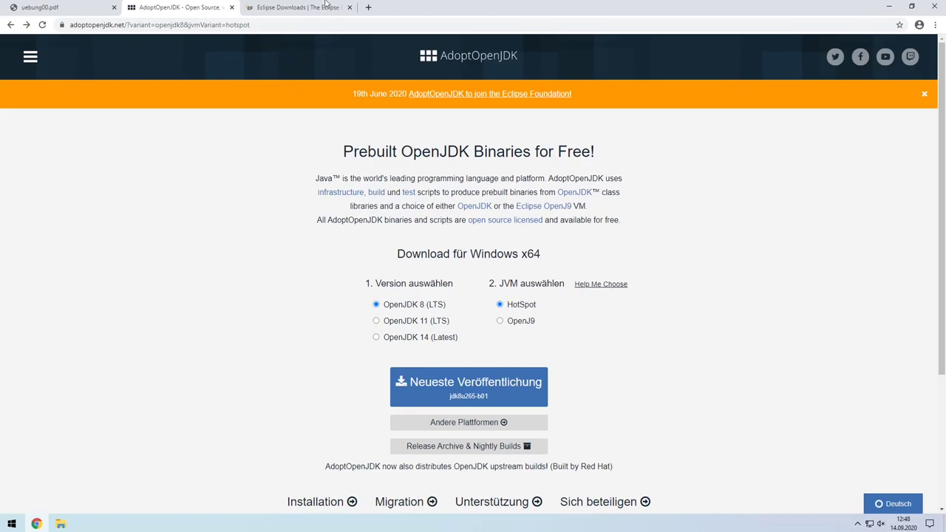
left_click(55, 11)
scroll(423, 210, "up", 10)
scroll(423, 210, "up", 5)
scroll(439, 227, "down", 5)
scroll(446, 227, "down", 10)
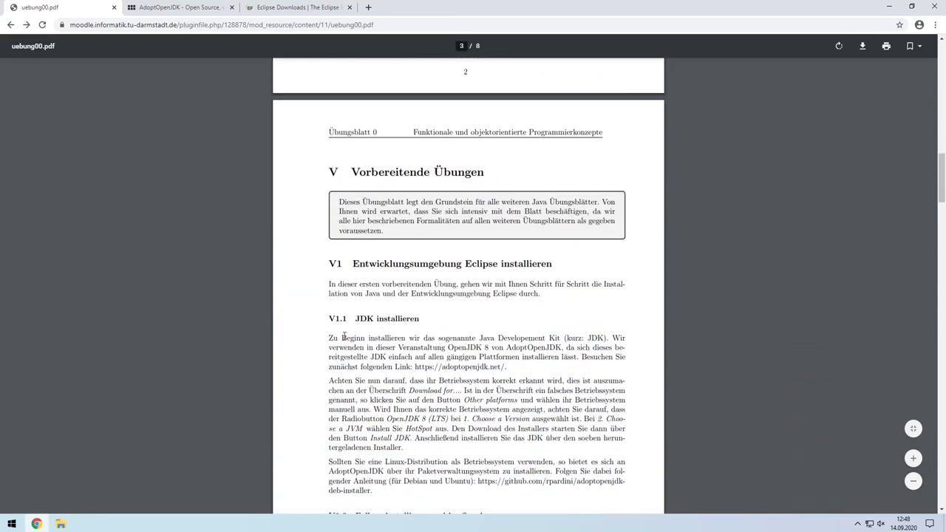
scroll(354, 341, "down", 1)
scroll(473, 325, "down", 1)
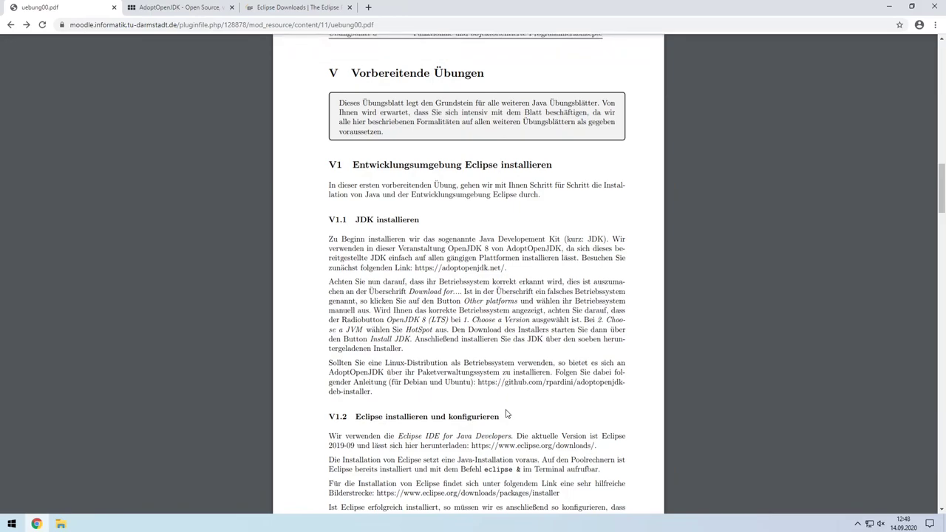
Check the detected operating system on the AdoptOpenJDK page and the required JDK version in section V1.1 of uebung00.pdf
left_click(178, 10)
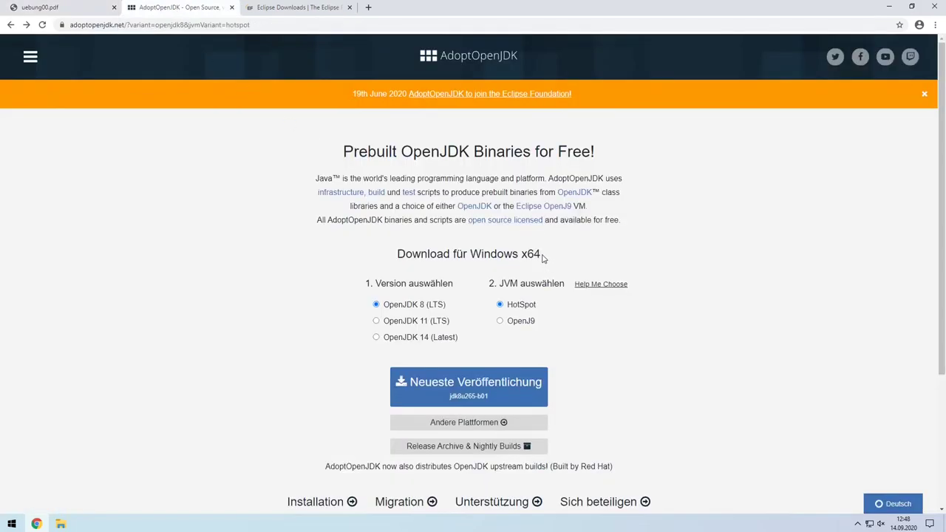
left_click_drag(540, 253, 471, 254)
left_click(475, 250)
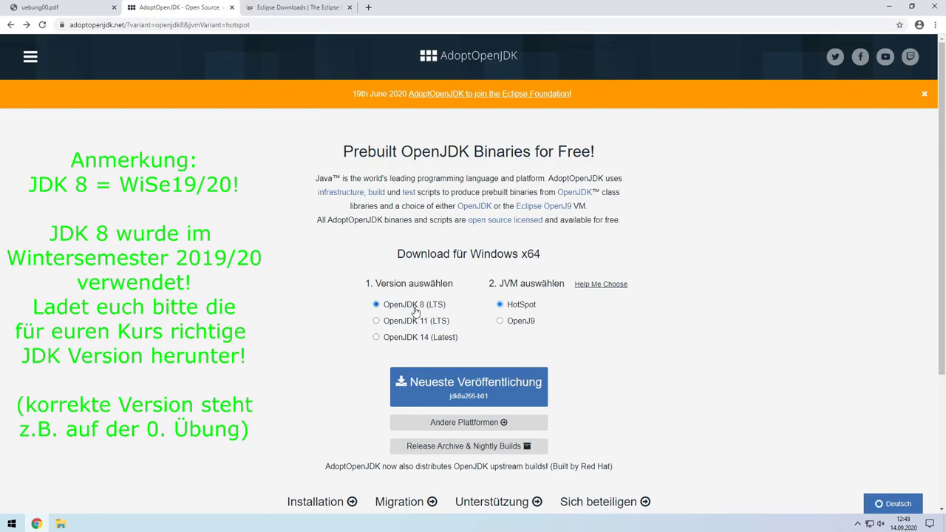
left_click(45, 9)
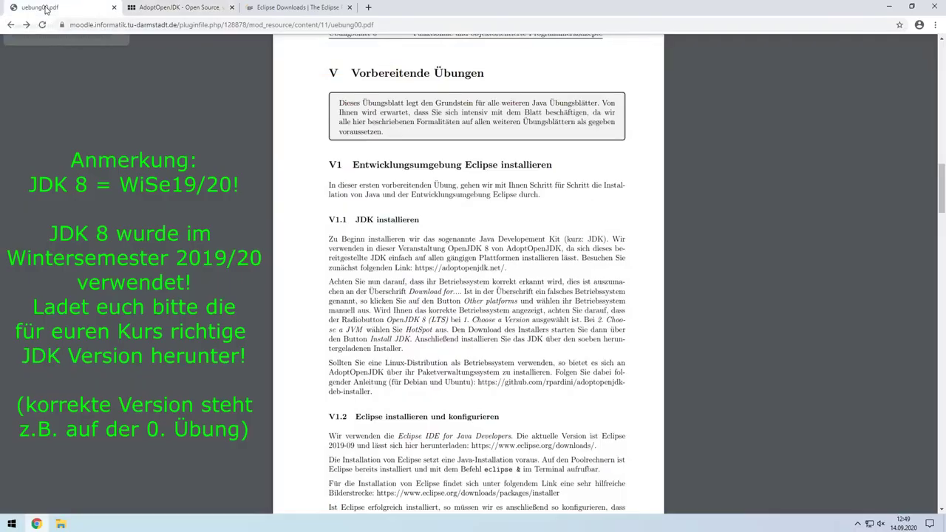
left_click_drag(448, 249, 489, 250)
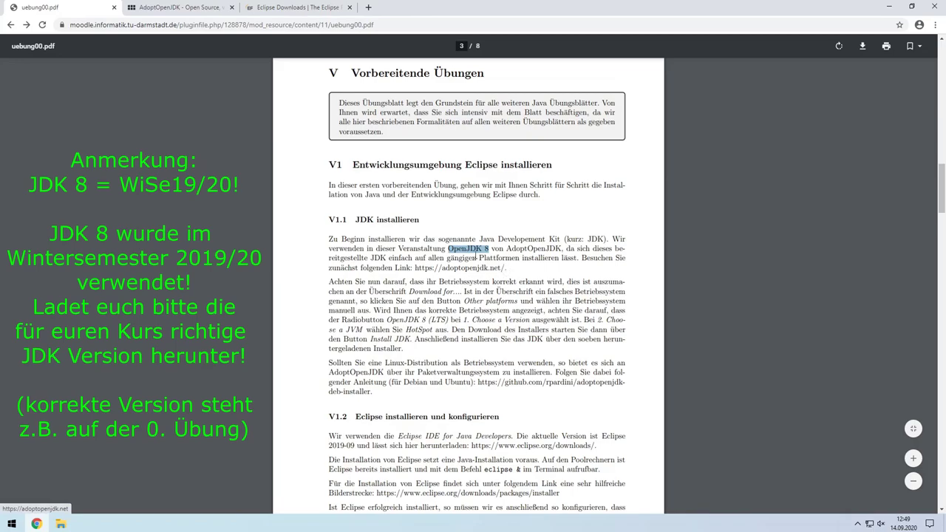
On the AdoptOpenJDK page, select OpenJDK 8 (LTS) with HotSpot and download the latest Windows x64 release
left_click(157, 9)
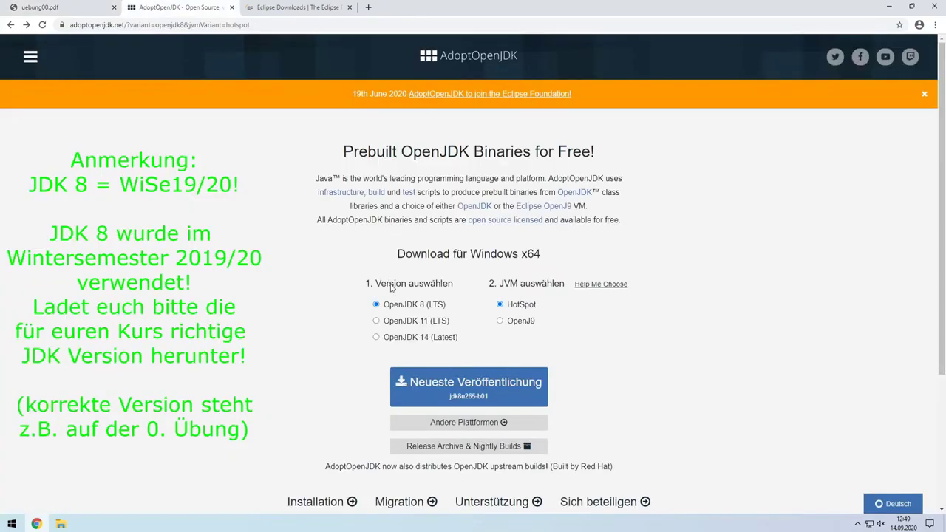
left_click(396, 322)
left_click(392, 303)
scroll(530, 303, "down", 1)
left_click_drag(541, 207, 471, 208)
left_click(475, 209)
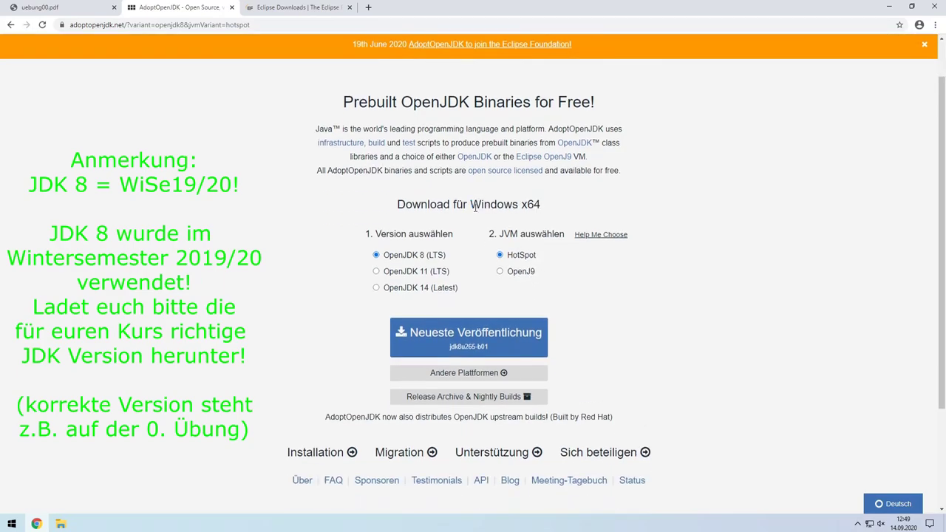
left_click(476, 336)
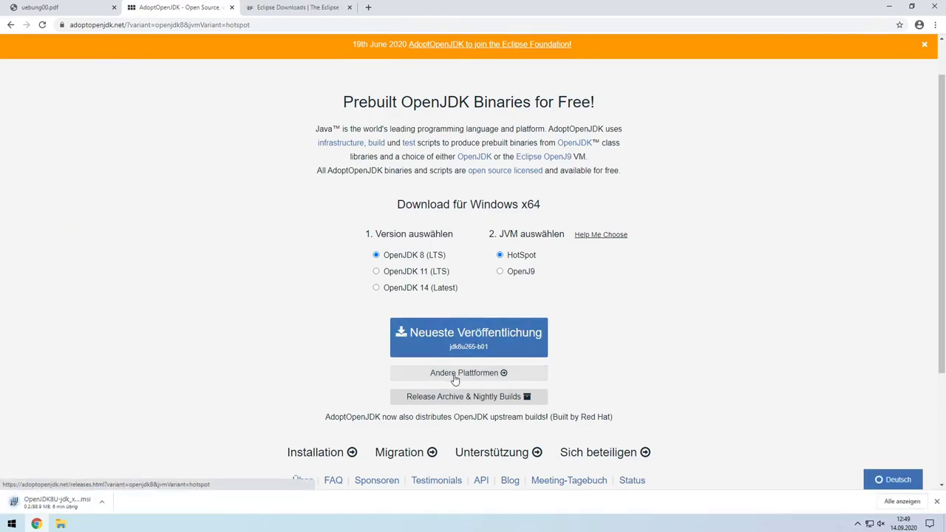
Open AdoptOpenJDK's other platforms page and look through the OpenJDK 8 builds for Windows, macOS and Linux
left_click(456, 377)
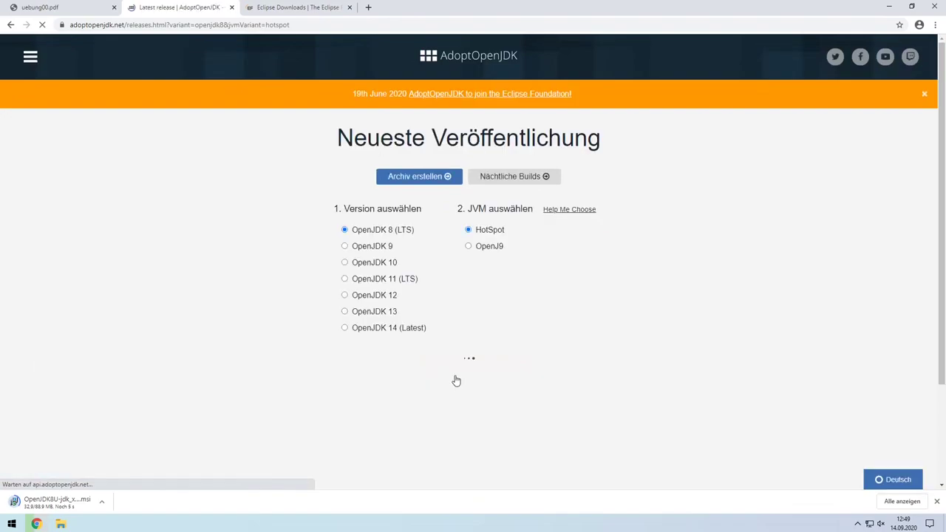
scroll(453, 376, "down", 7)
scroll(446, 370, "down", 1)
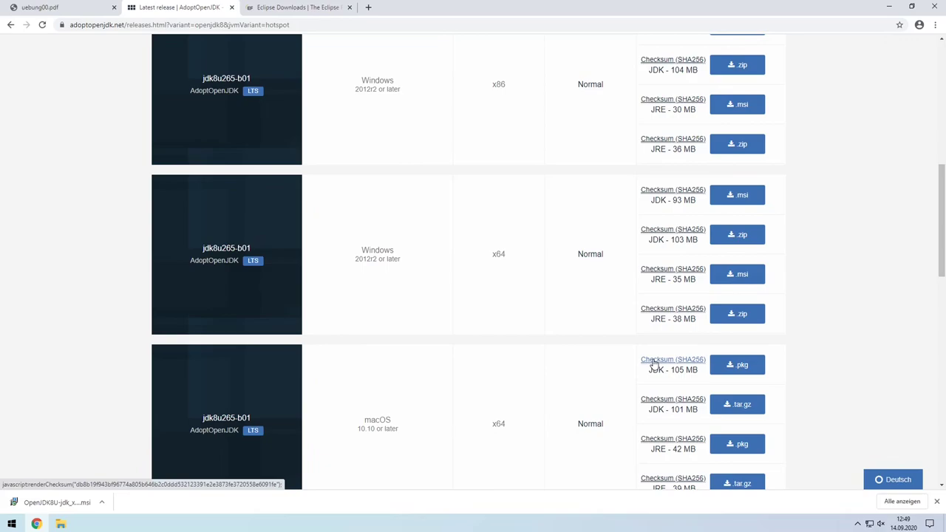
scroll(450, 298, "down", 10)
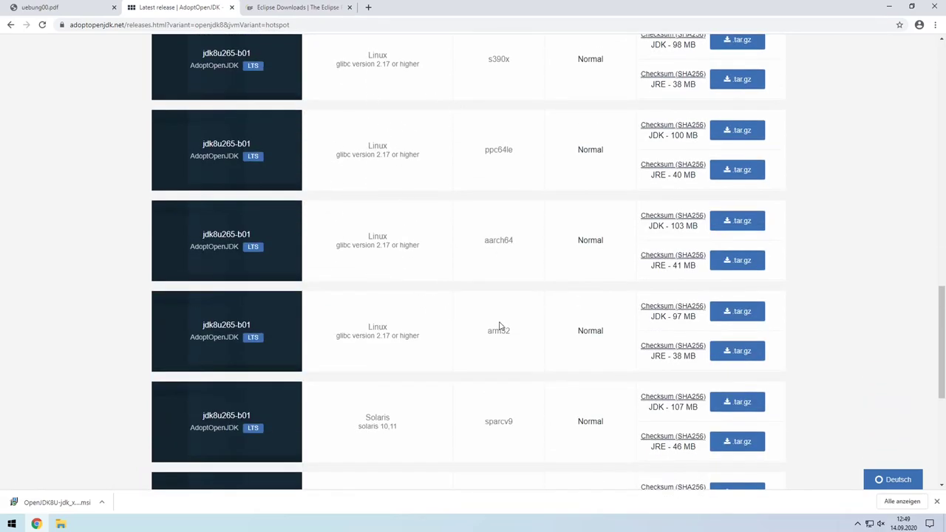
scroll(488, 330, "up", 5)
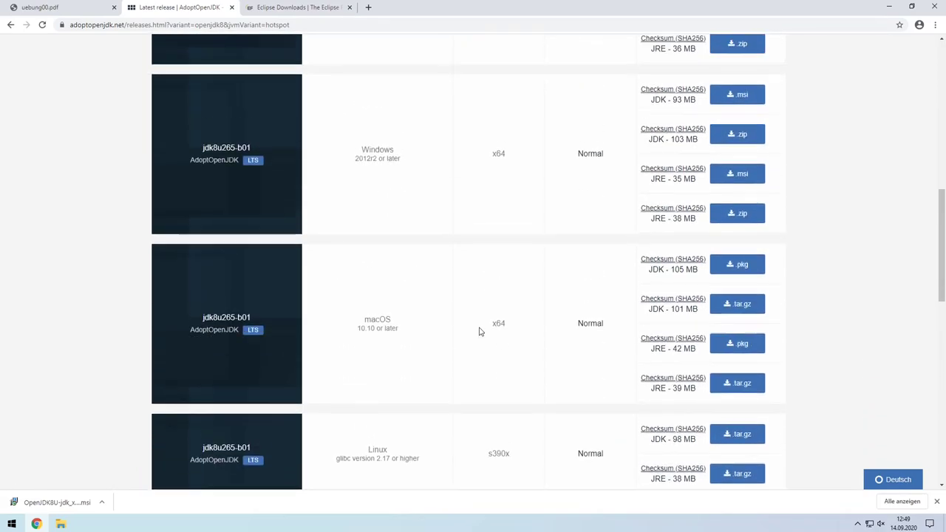
View the Debian/Ubuntu installer instructions on GitHub through the link in uebung00.pdf, and close that page
left_click(53, 8)
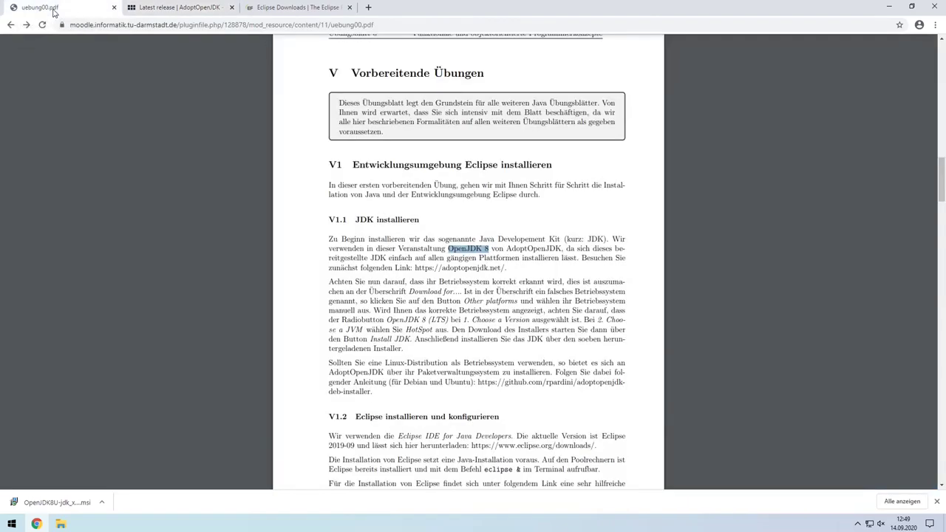
left_click(540, 390)
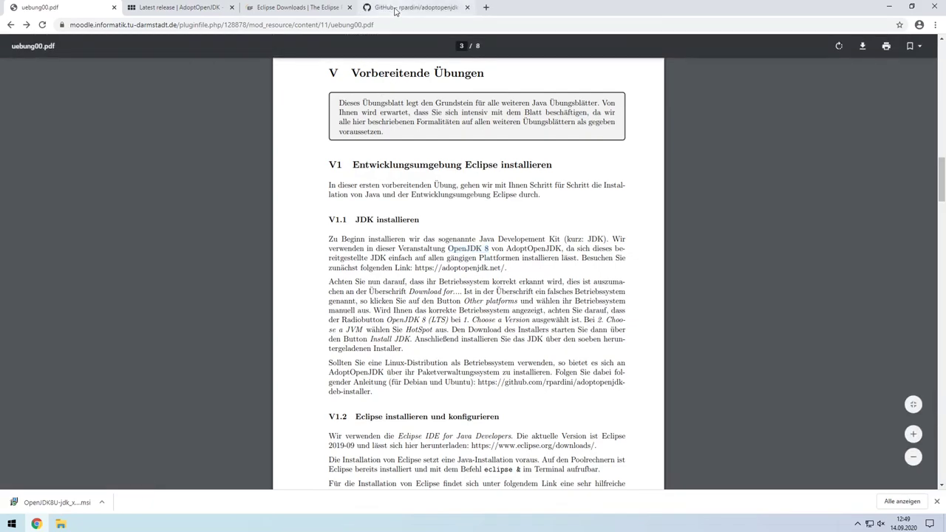
left_click(396, 9)
scroll(414, 270, "down", 4)
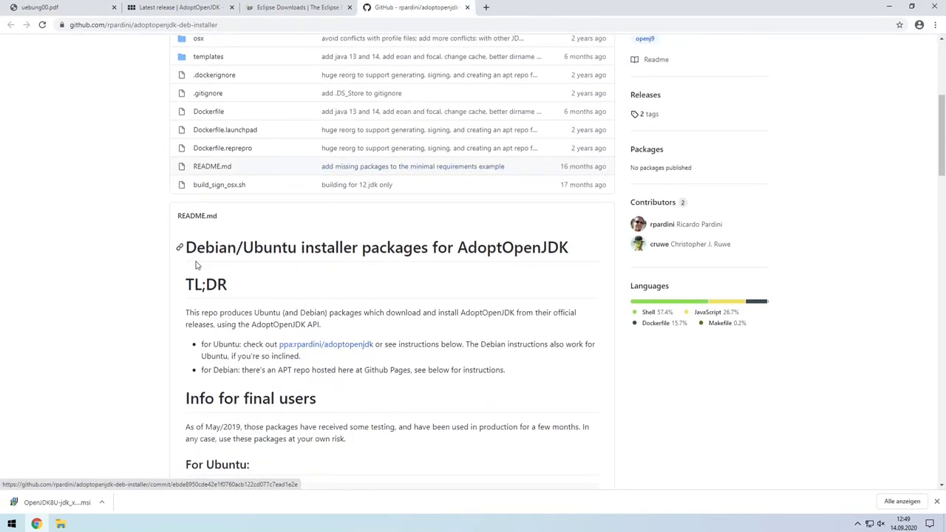
scroll(376, 268, "up", 3)
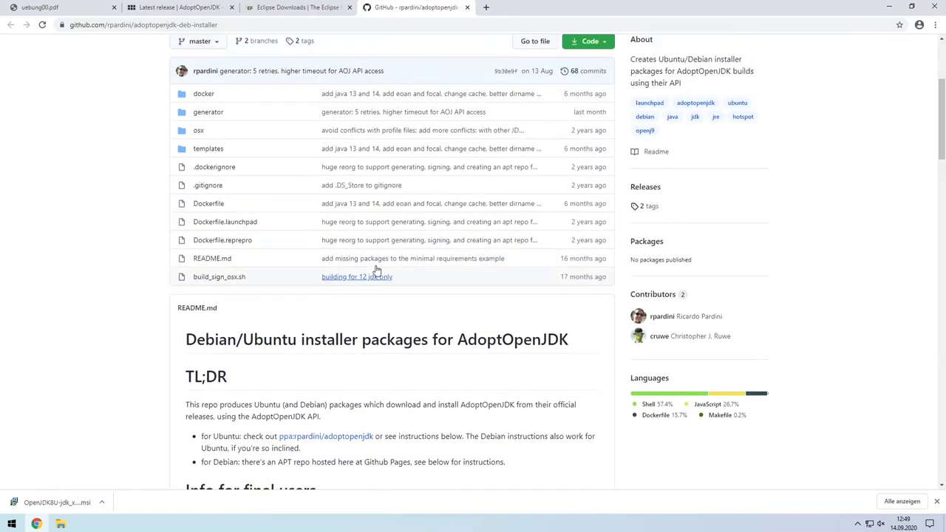
left_click(467, 8)
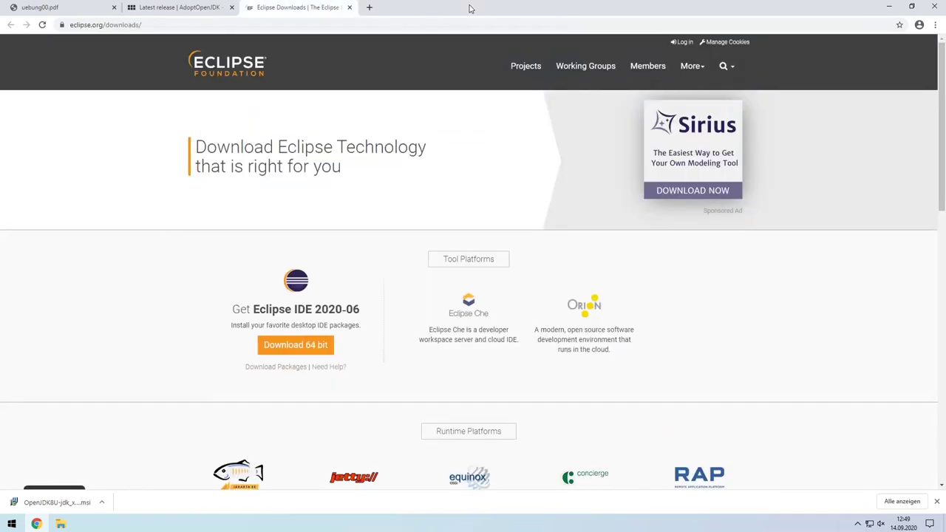
Launch the downloaded OpenJDK8U .msi installer and accept the licence terms to reach the custom setup
left_click(181, 7)
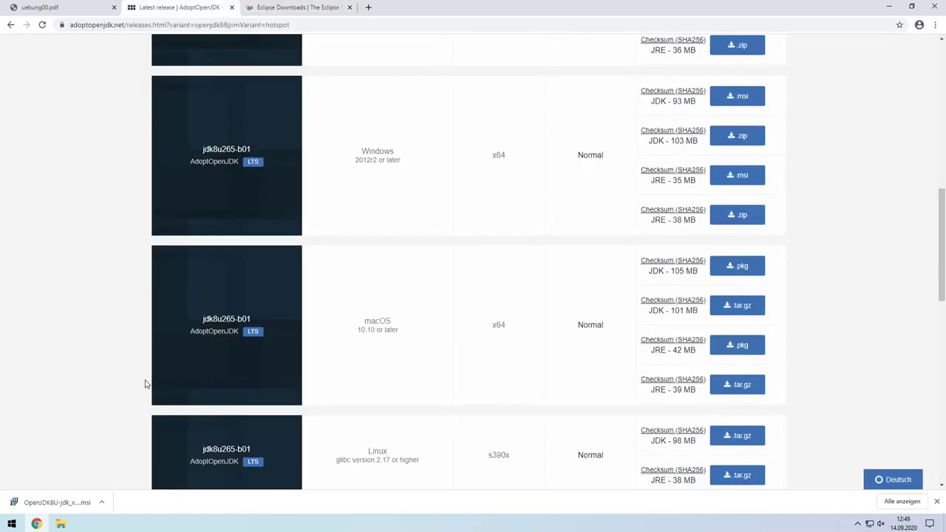
left_click(48, 505)
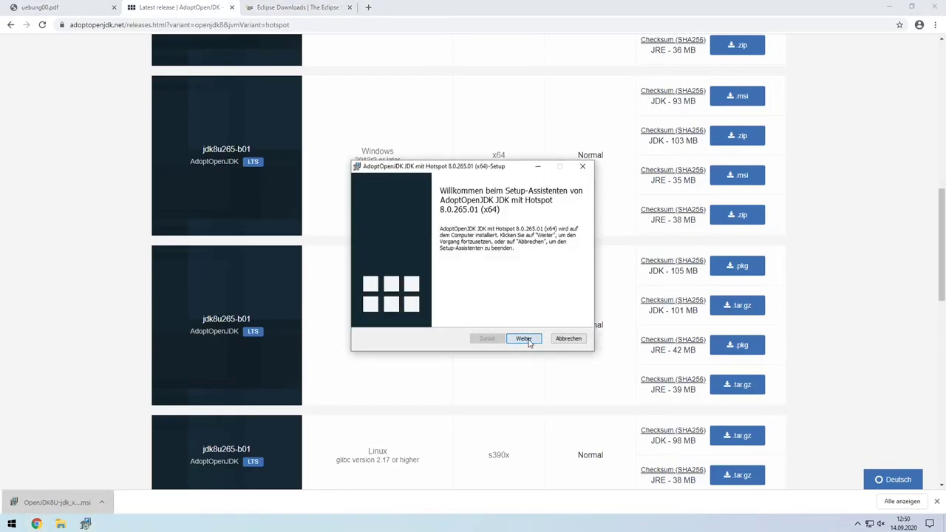
left_click(528, 340)
left_click(441, 318)
left_click(525, 338)
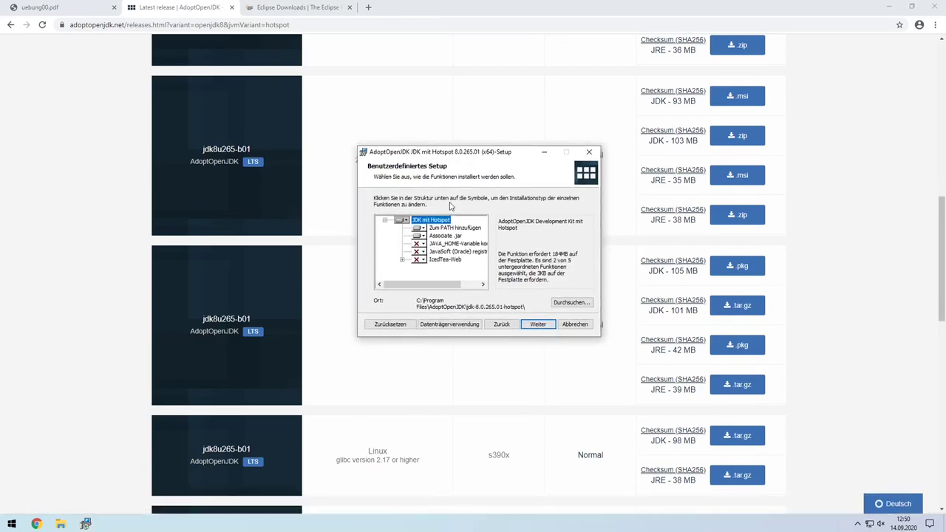
Include the JAVA_HOME variable feature on the local disk, install the JDK with administrator approval, and finish the setup
left_click(422, 246)
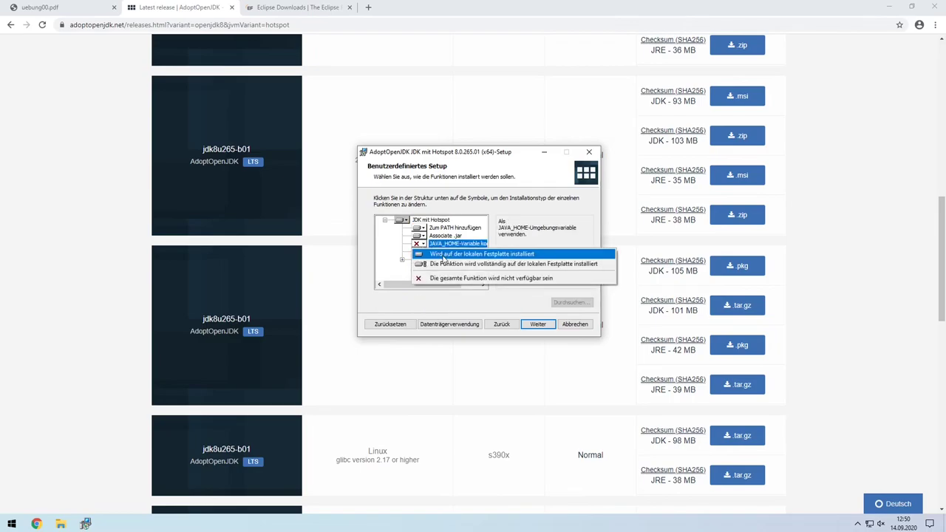
left_click(523, 248)
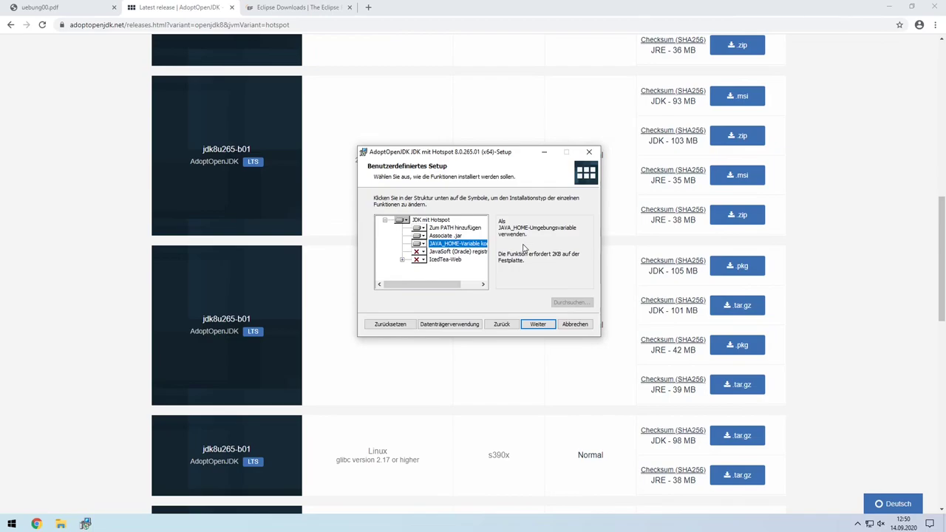
left_click(539, 328)
left_click(525, 324)
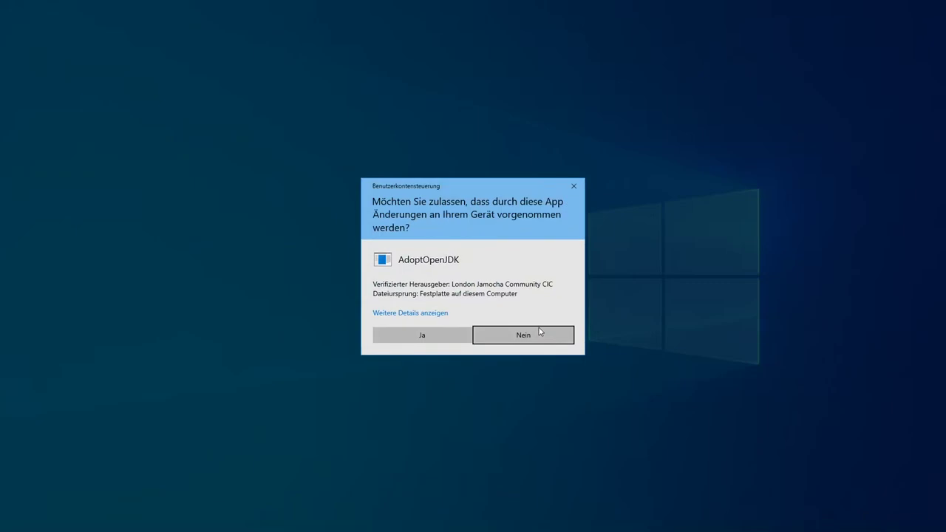
left_click(427, 335)
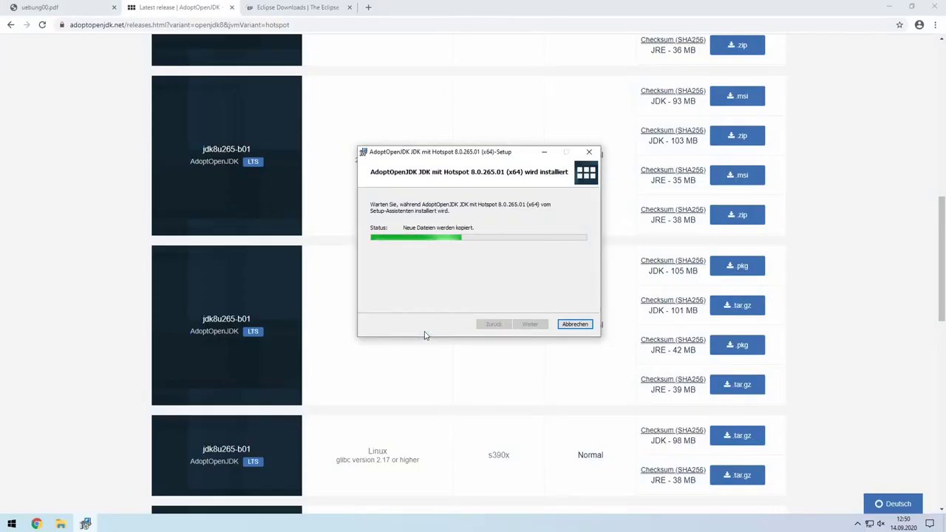
left_click(533, 329)
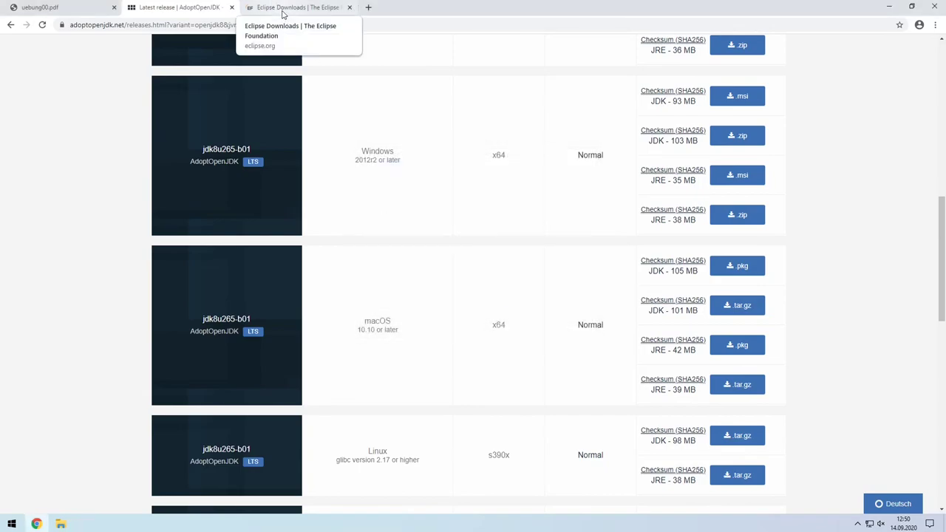
Open the Eclipse download packages page in a separate tab from the Eclipse Downloads site
left_click(283, 9)
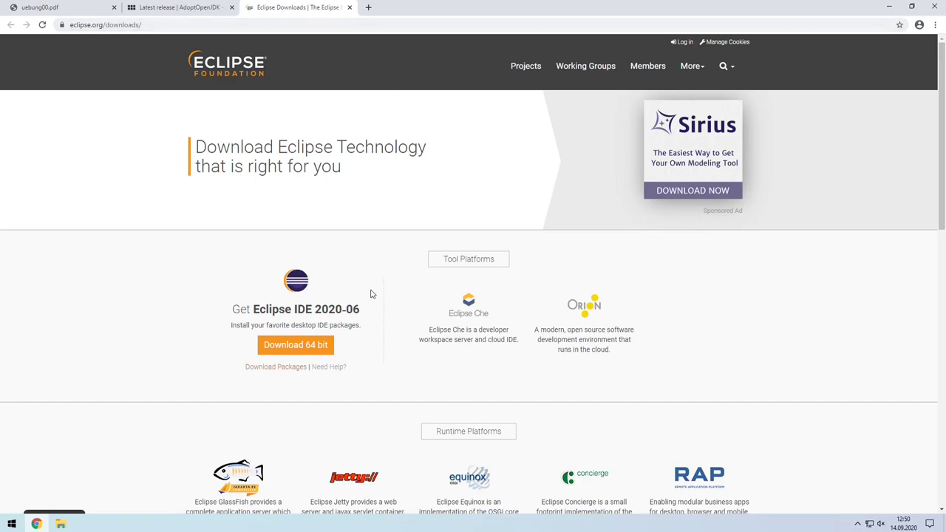
middle_click(283, 370)
left_click(410, 8)
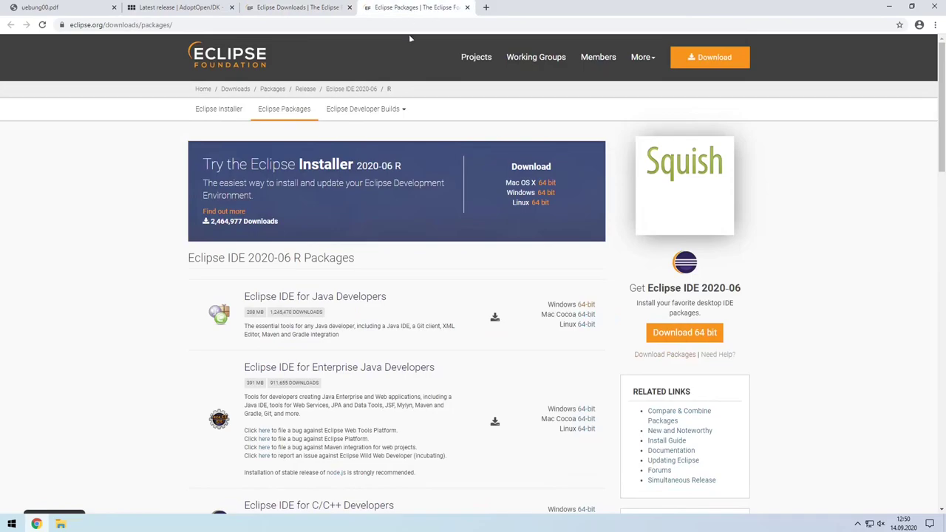
Download the Windows 64-bit package of Eclipse IDE for Java Developers from the Eclipse packages page
scroll(294, 283, "down", 1)
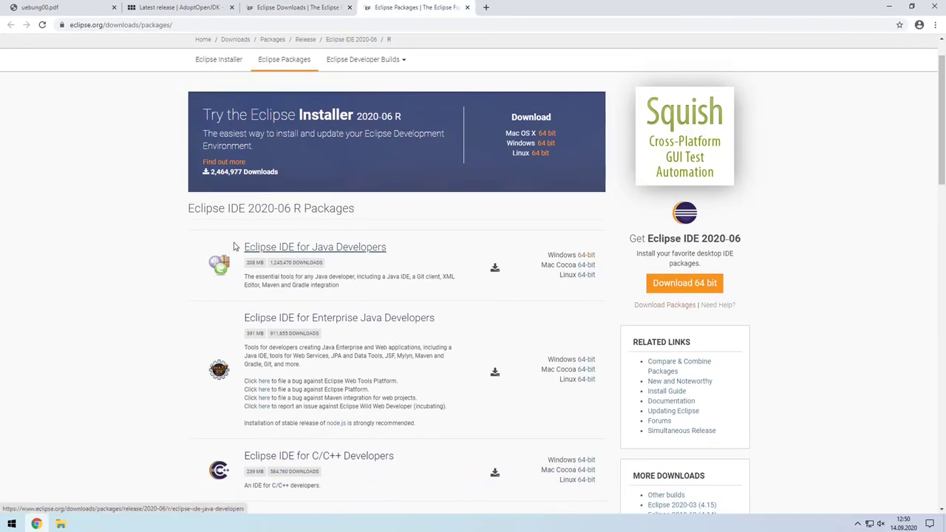
left_click_drag(239, 247, 415, 252)
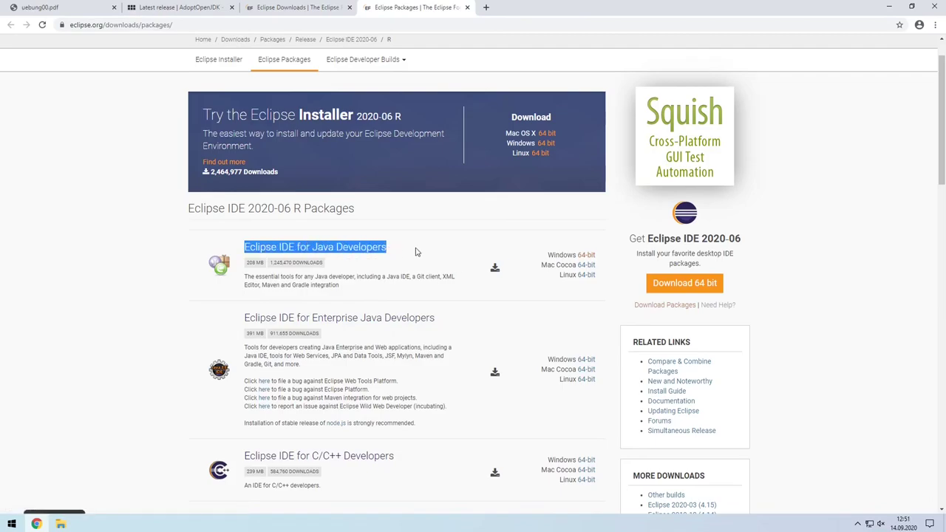
left_click(415, 252)
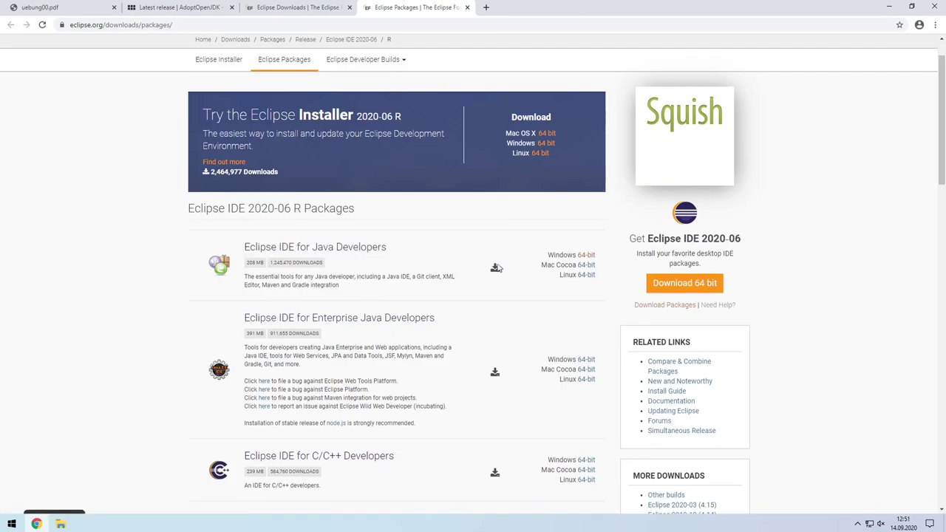
left_click(585, 256)
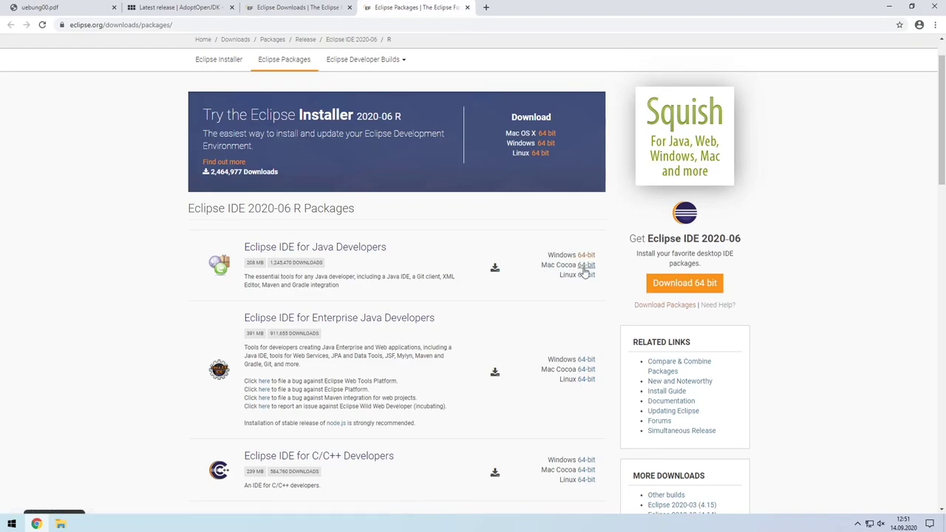
scroll(584, 277, "down", 1)
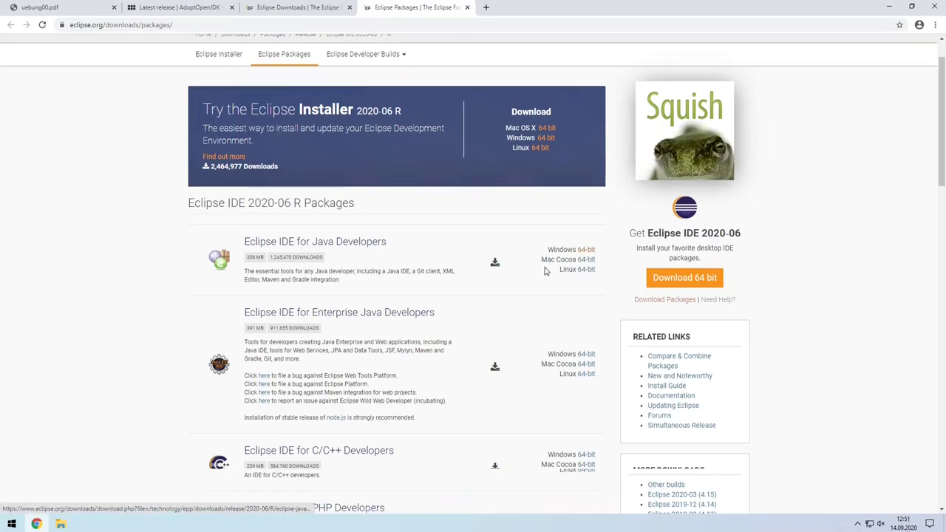
scroll(369, 281, "down", 1)
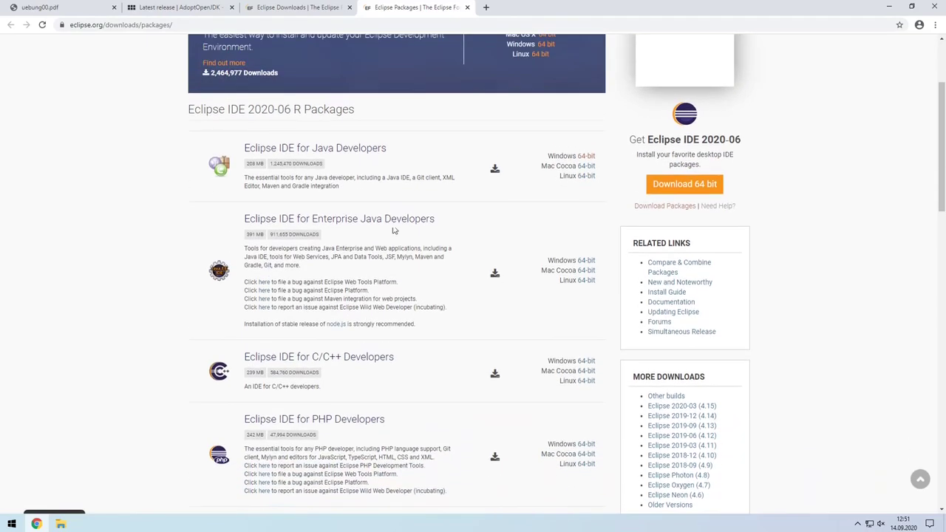
left_click_drag(387, 148, 258, 147)
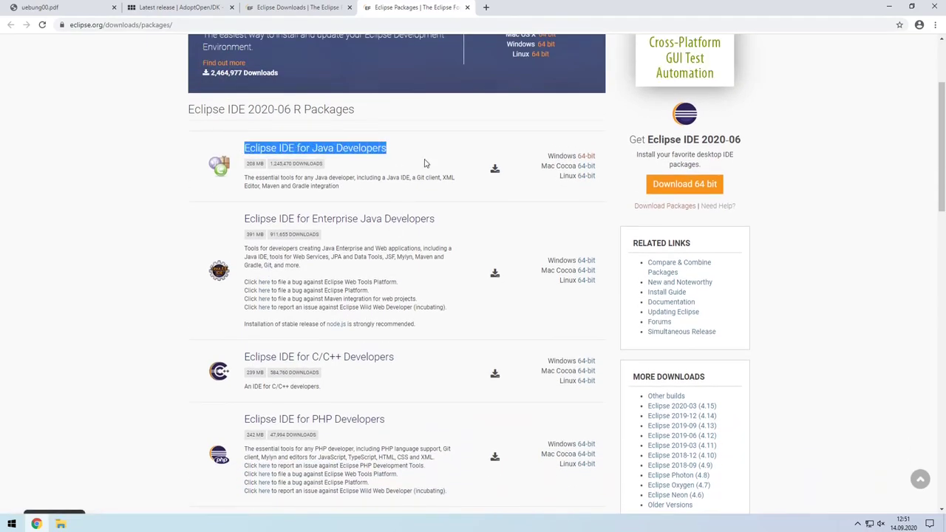
left_click(586, 157)
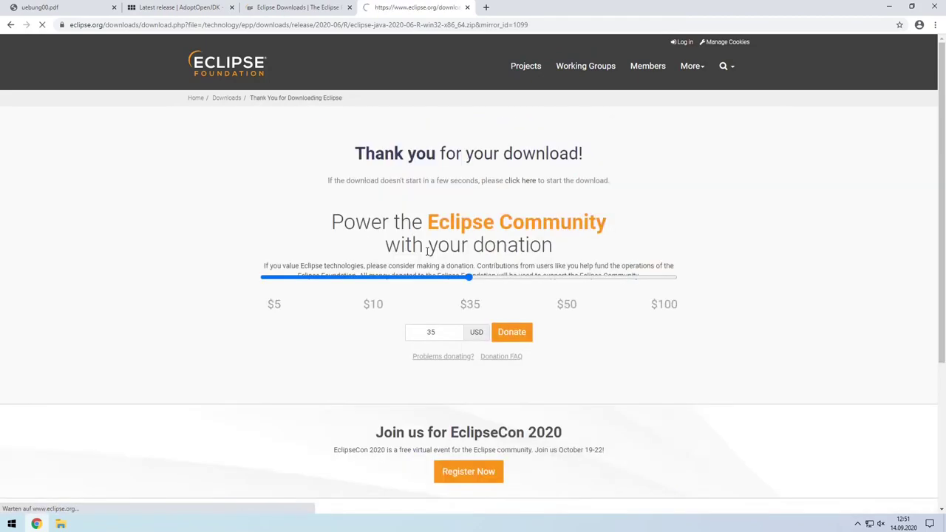
Extract the eclipse-java-2020-06-R-win32-x86_64 archive directly into the Downloads folder with 7-Zip
left_click(63, 521)
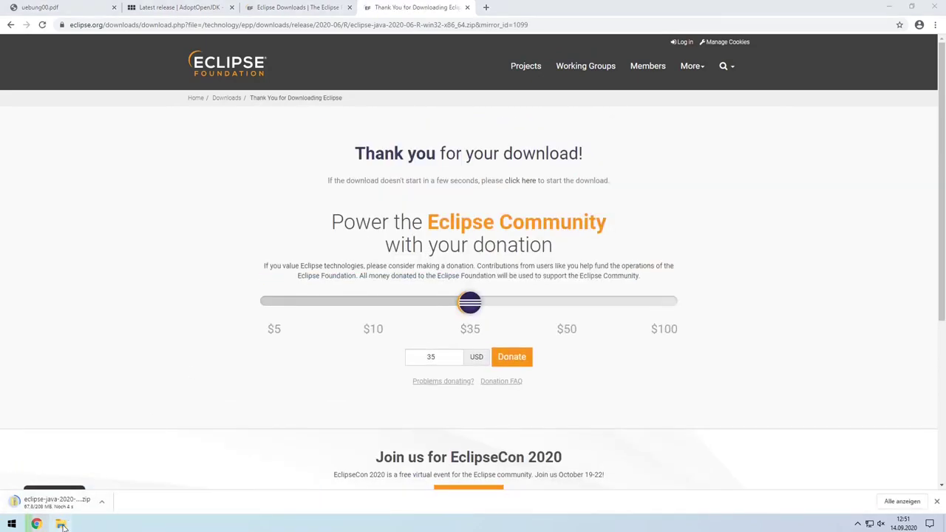
left_click(372, 172)
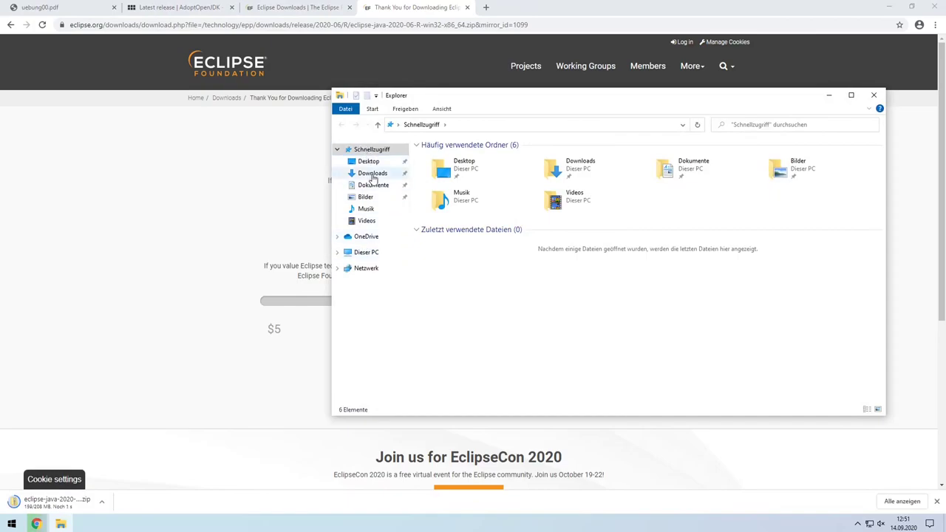
left_click_drag(526, 98, 502, 102)
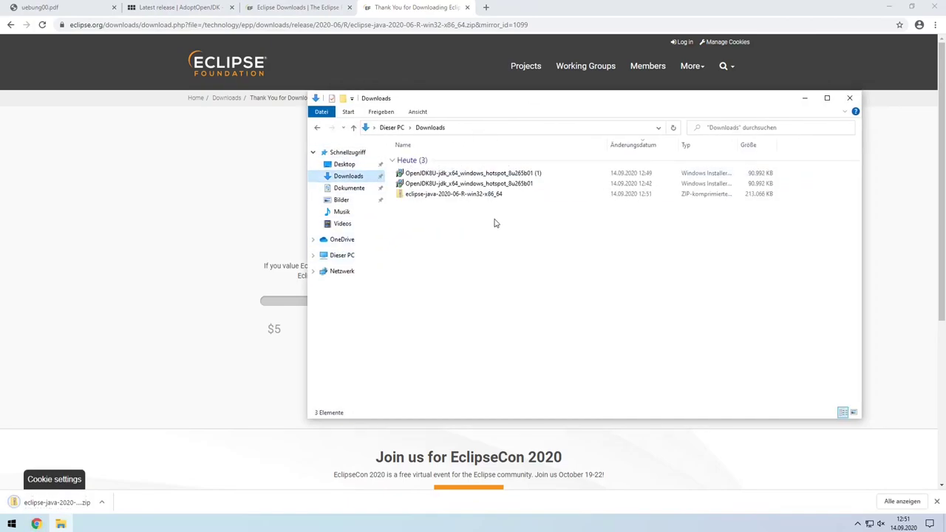
left_click(413, 194)
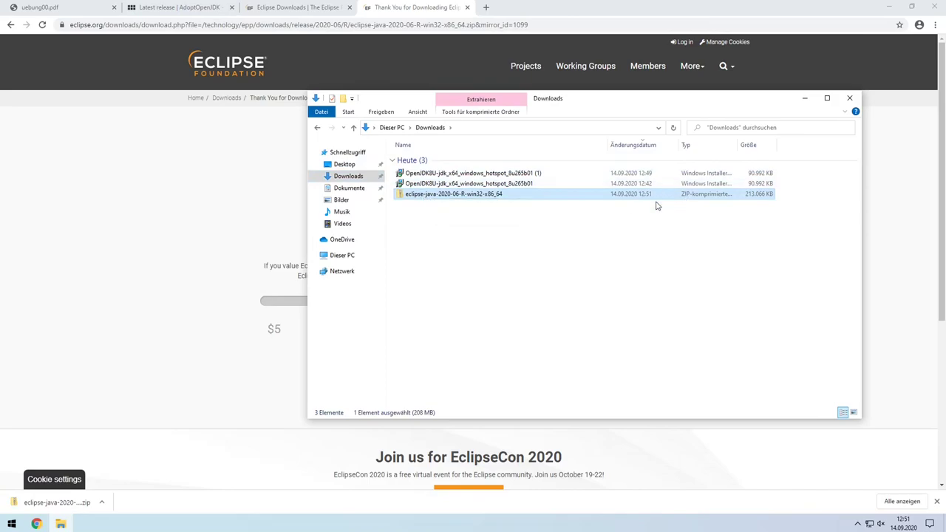
right_click(450, 195)
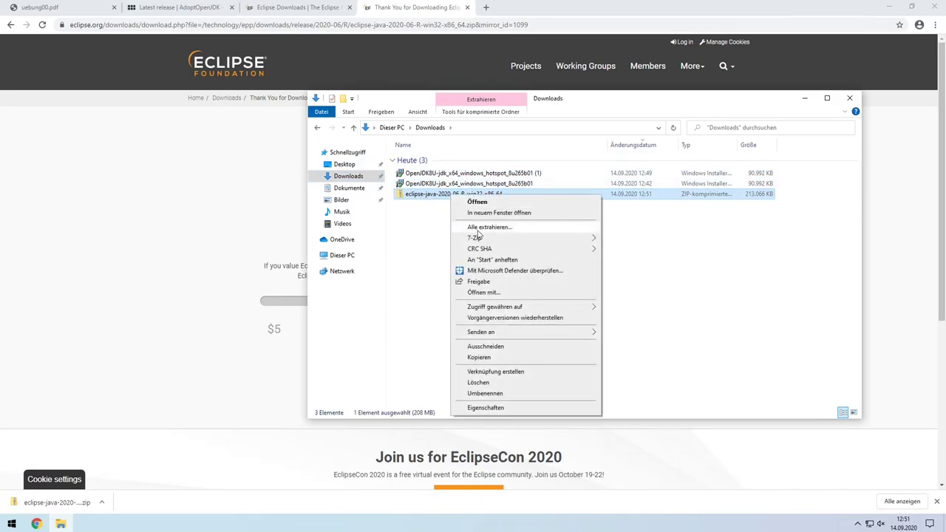
mouse_move(476, 241)
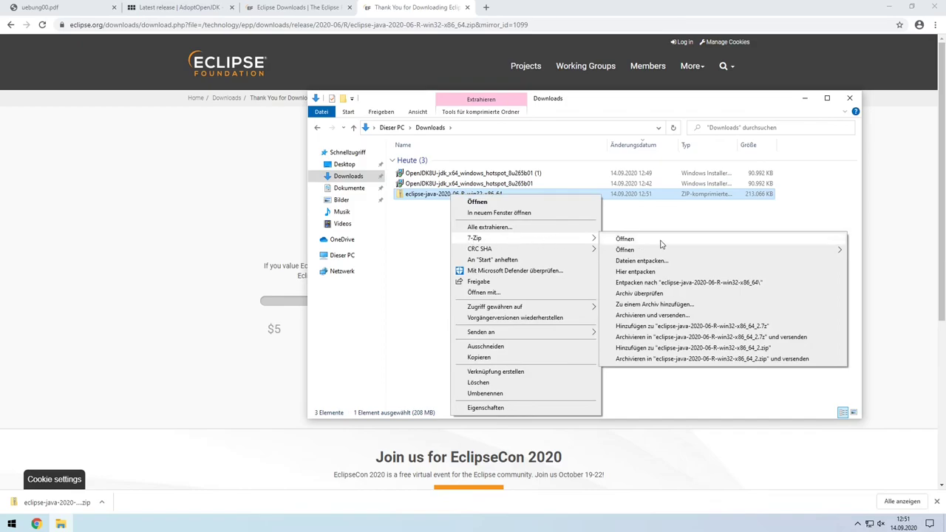
left_click(637, 272)
left_click_drag(517, 172, 249, 136)
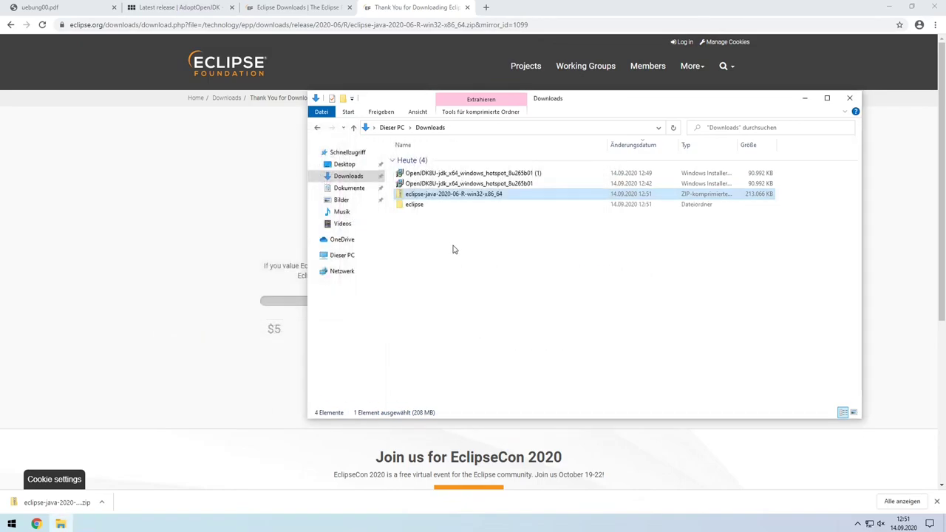
right_click(430, 194)
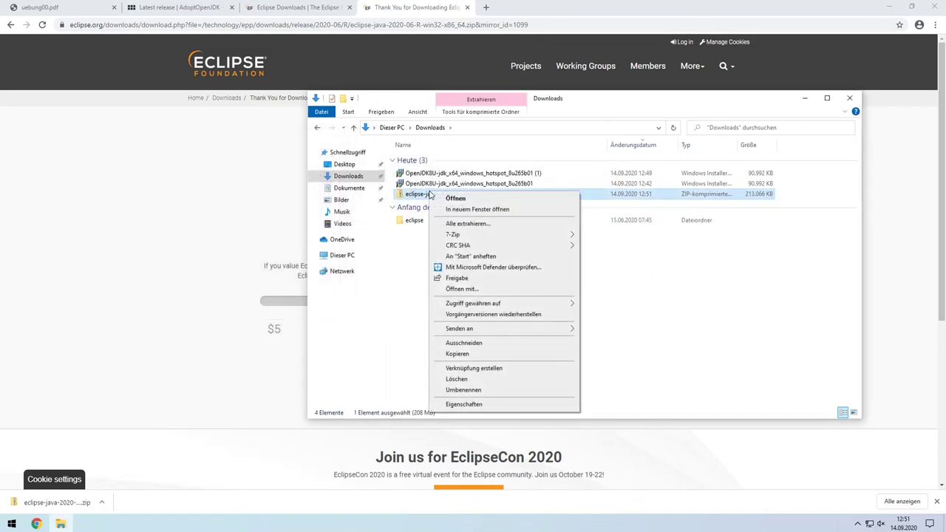
left_click(477, 228)
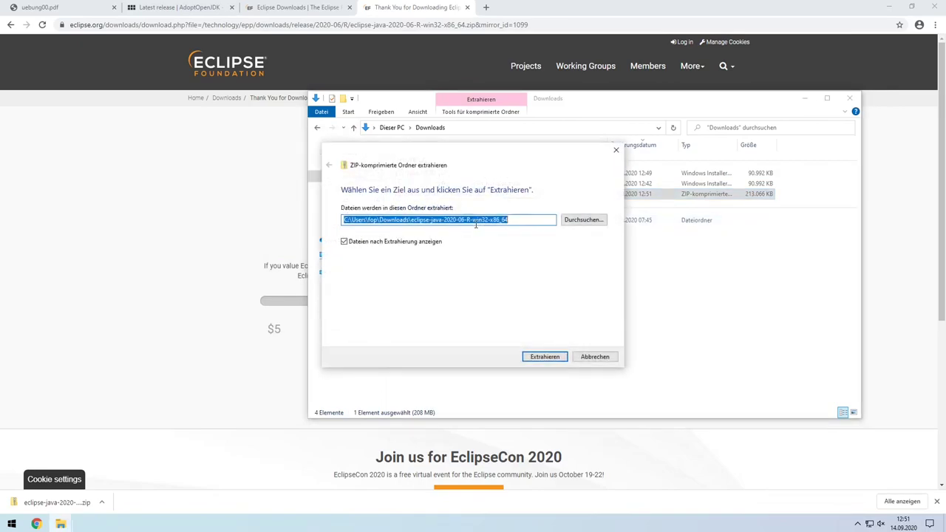
left_click_drag(451, 159, 221, 132)
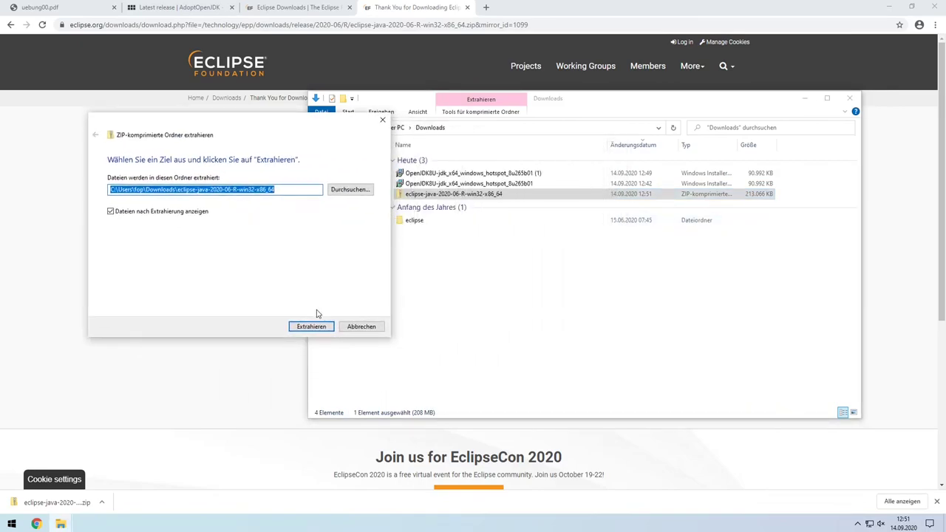
left_click(377, 330)
Move the extracted eclipse folder from Downloads to Dokumente and open it there
left_click(427, 221)
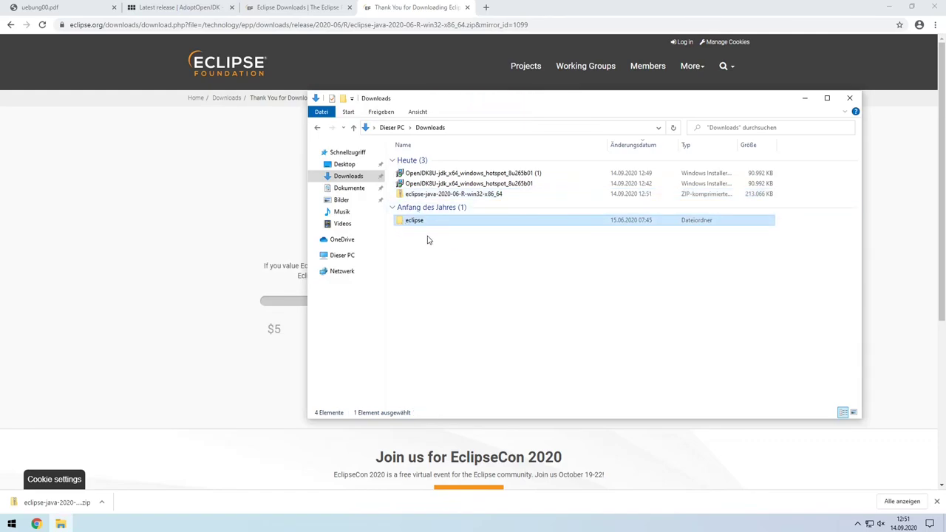
left_click(340, 189)
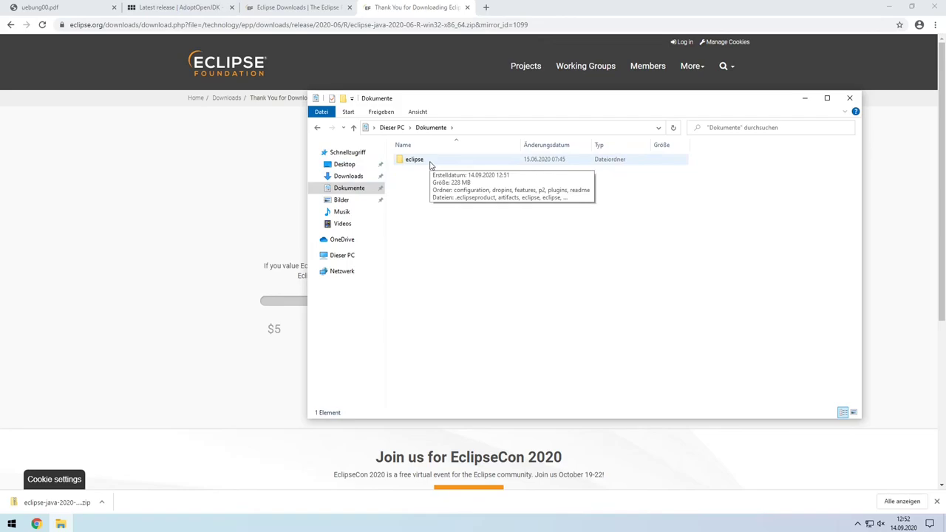
double_click(414, 159)
left_click_drag(510, 319, 414, 155)
left_click(476, 313)
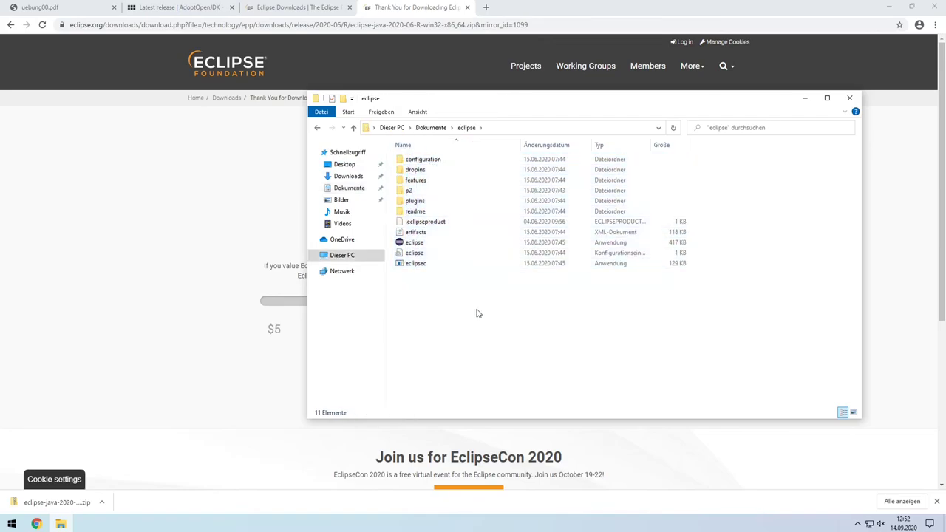
Launch the eclipse application from the eclipse folder and minimize the file explorer and browser windows
double_click(414, 243)
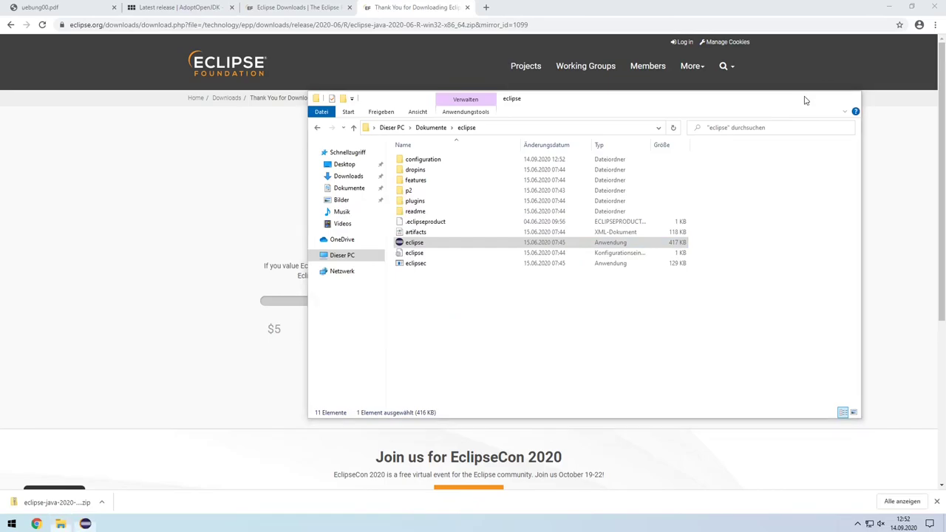
left_click(805, 98)
left_click(889, 12)
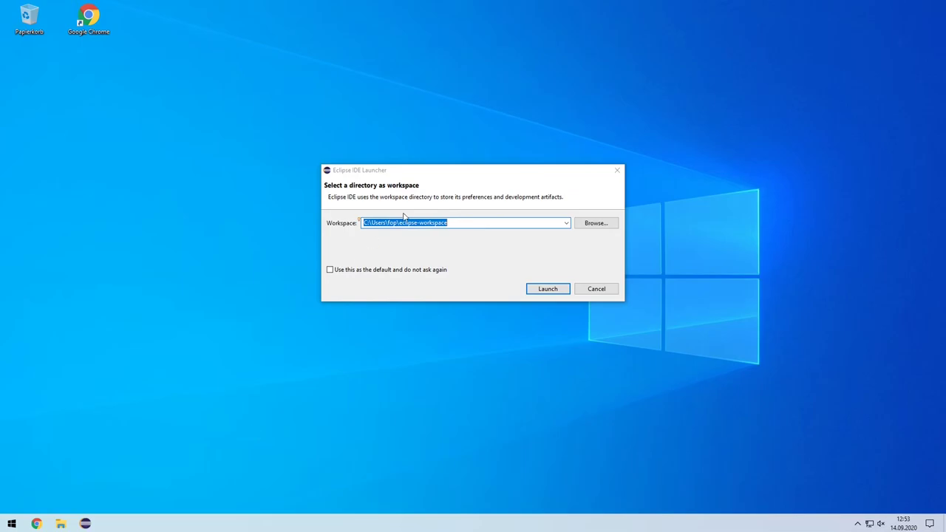
Browse for a workspace directory and create a folder named workspace inside Dokumente\eclipse
left_click(437, 174)
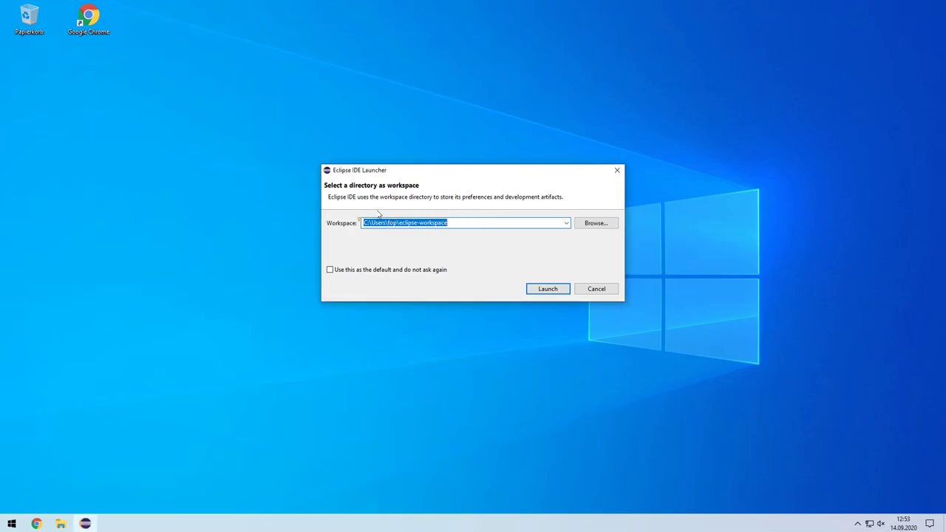
left_click_drag(434, 178, 415, 171)
left_click(577, 219)
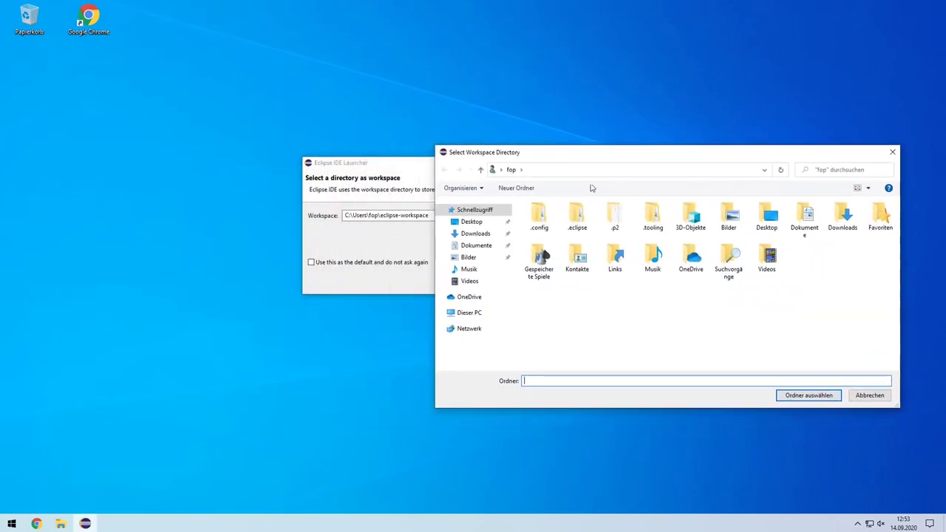
left_click(476, 245)
double_click(547, 220)
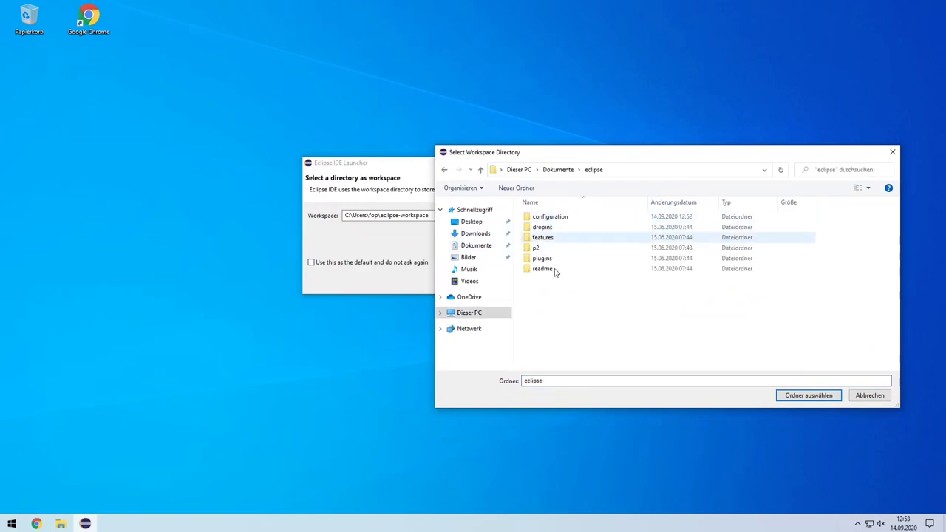
right_click(573, 326)
mouse_move(614, 431)
left_click(756, 432)
type("workspace")
key("Return")
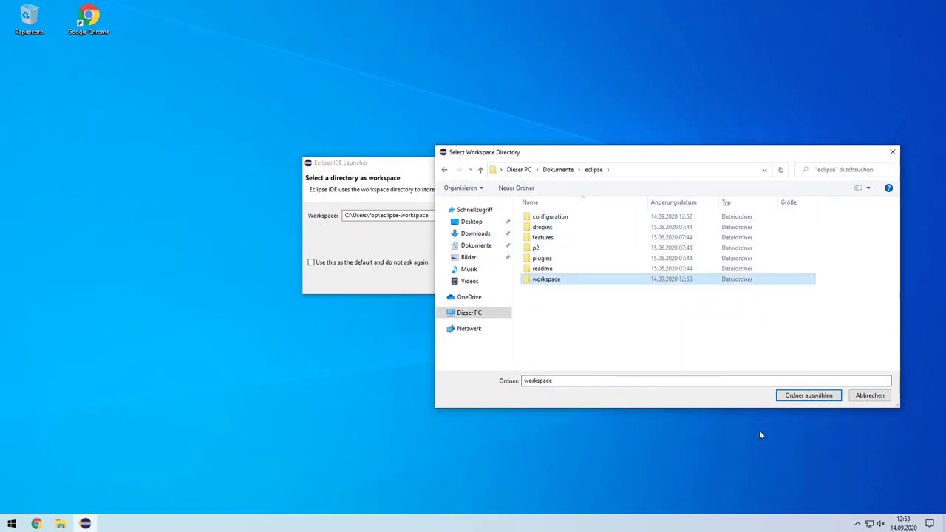
Choose the new workspace folder as the default Eclipse workspace without further prompting, and launch the IDE
left_click(639, 318)
left_click(567, 284)
left_click(808, 395)
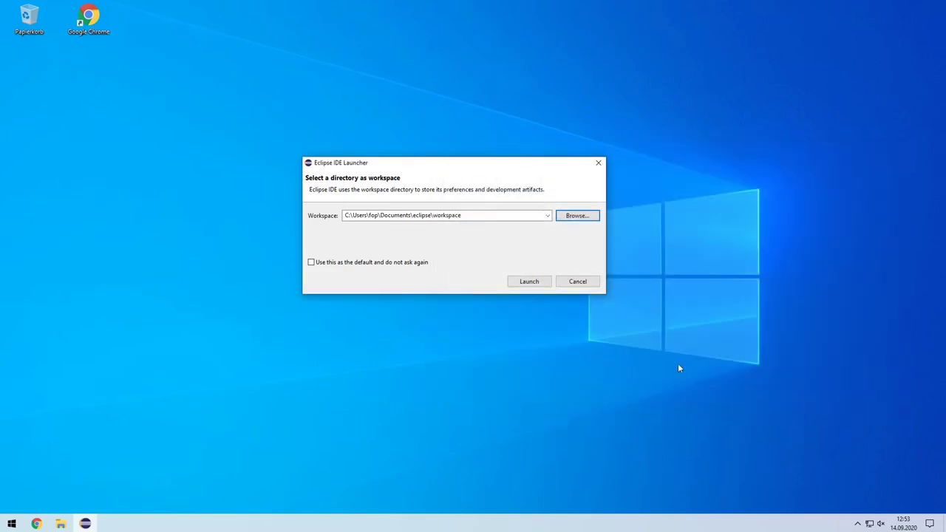
left_click(327, 265)
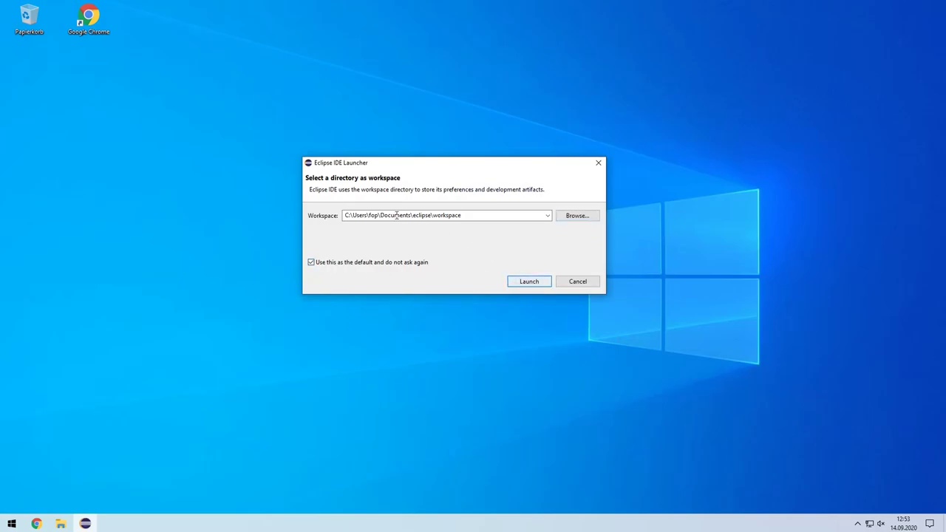
left_click(529, 282)
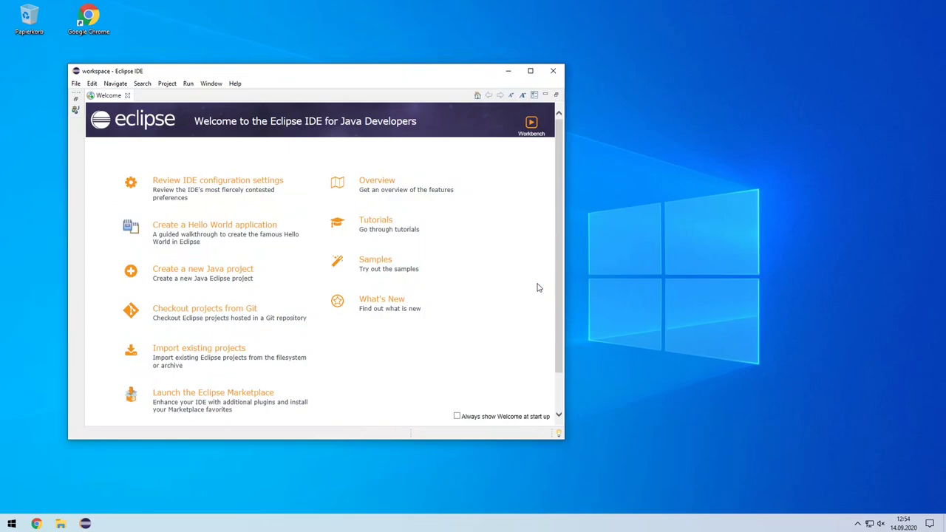
Maximize the Eclipse window and close the Welcome page
left_click(530, 71)
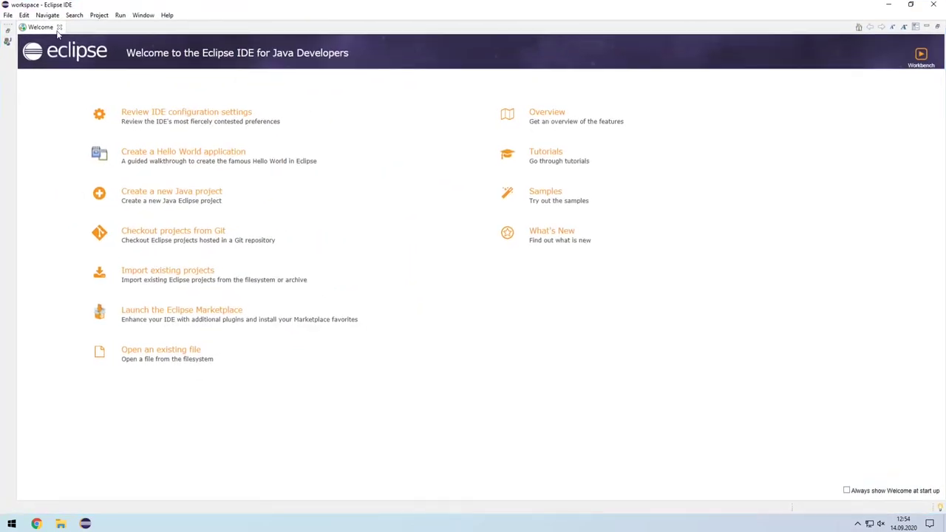
left_click(59, 28)
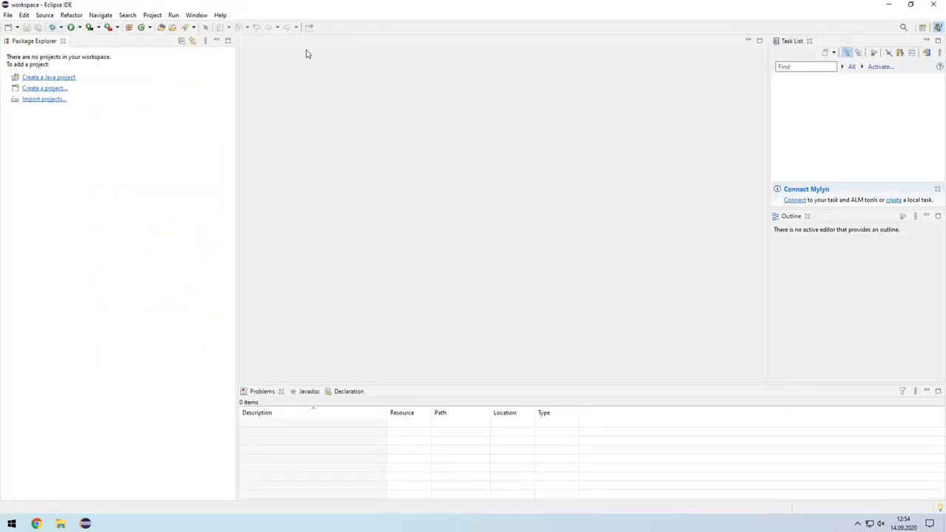
Open the Eclipse preferences and show the Installed JREs page under Java
left_click(197, 15)
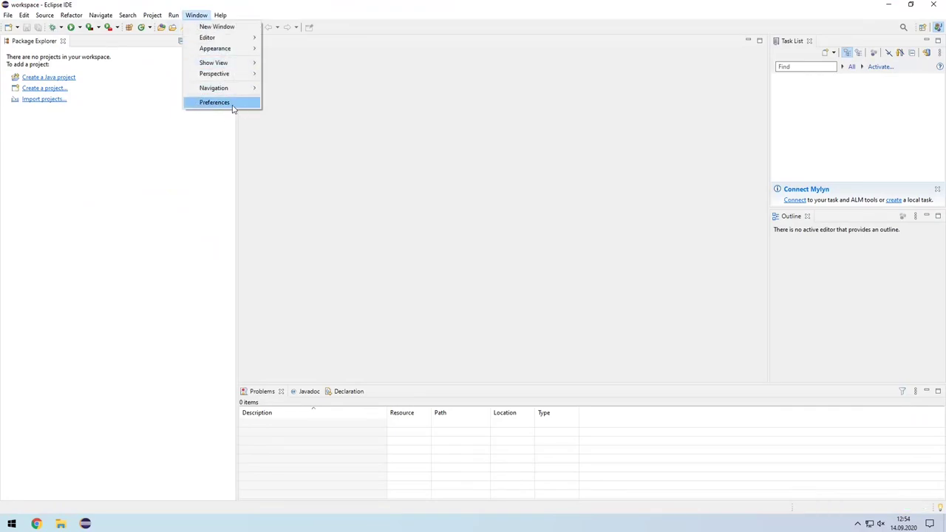
left_click(232, 108)
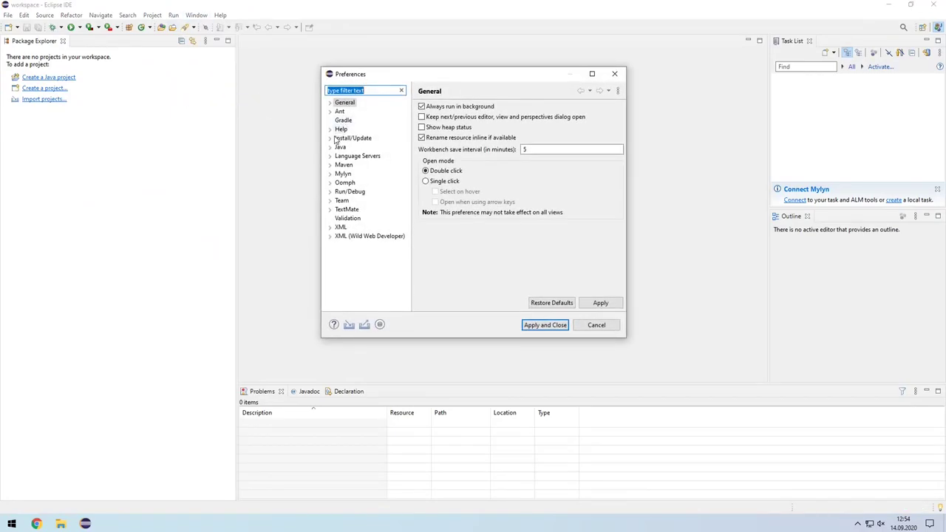
left_click(330, 148)
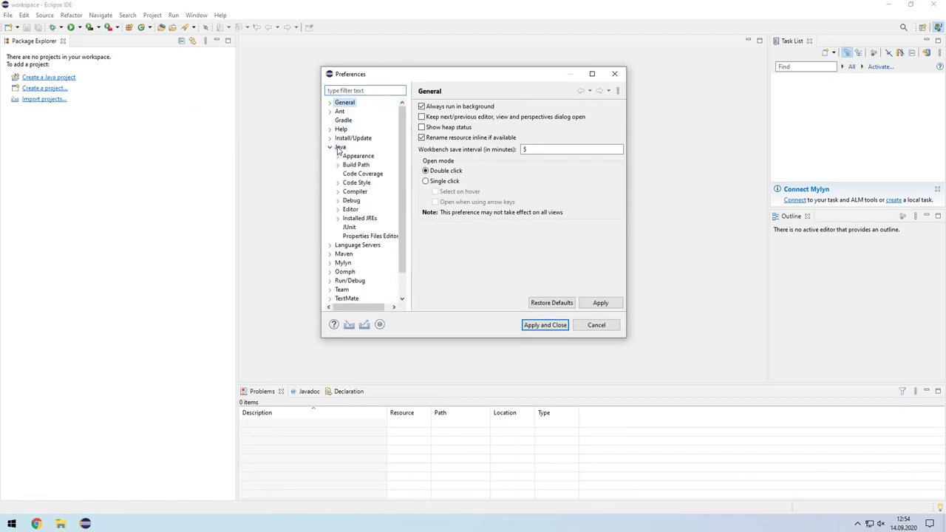
left_click(354, 219)
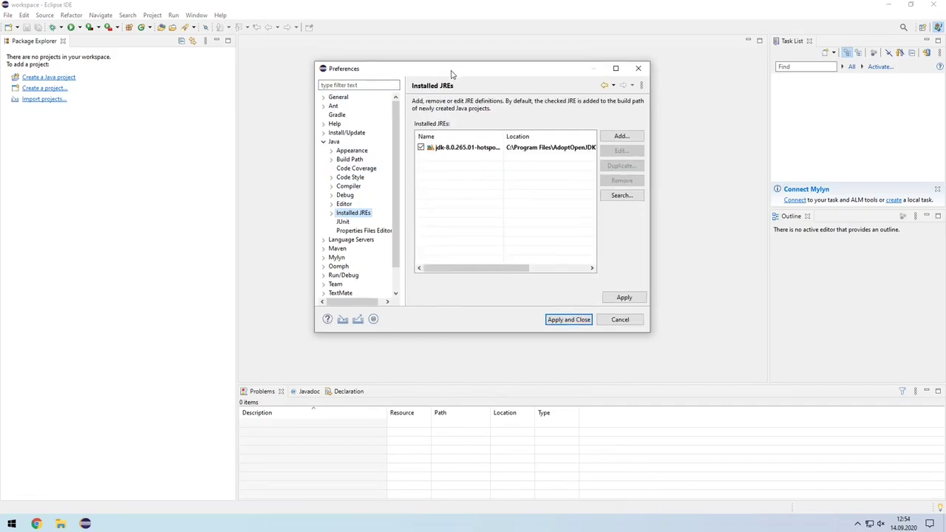
Widen the Preferences dialog and the Name column to examine the full name and location of the installed JRE
left_click_drag(640, 240, 826, 240)
left_click_drag(598, 74, 510, 86)
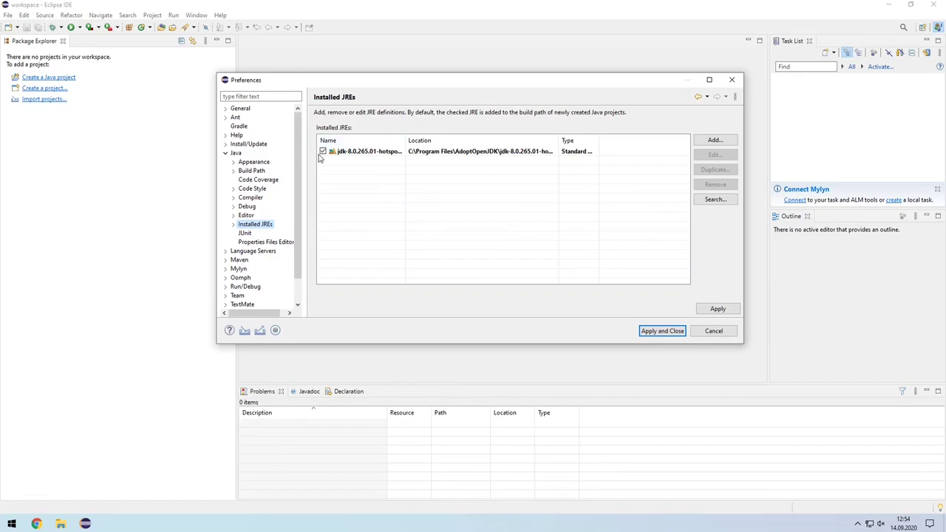
left_click_drag(406, 85, 388, 82)
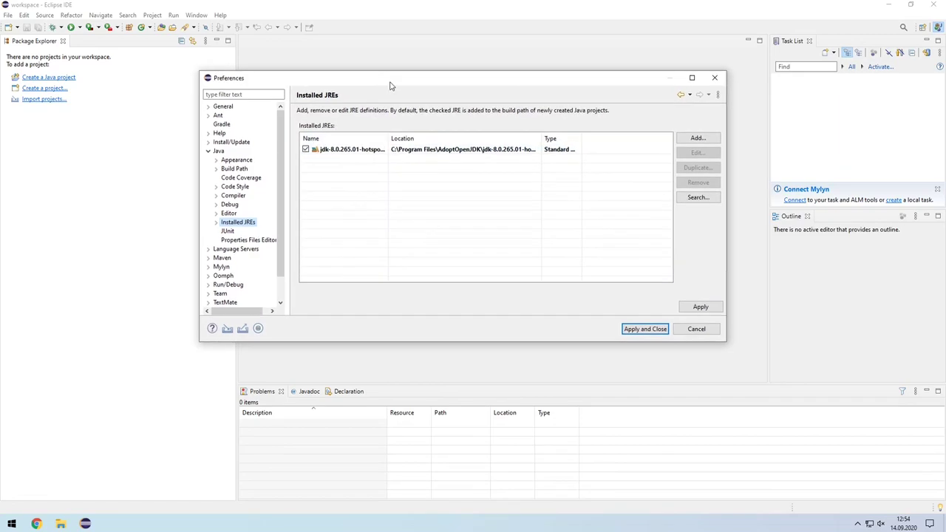
left_click_drag(389, 141, 466, 141)
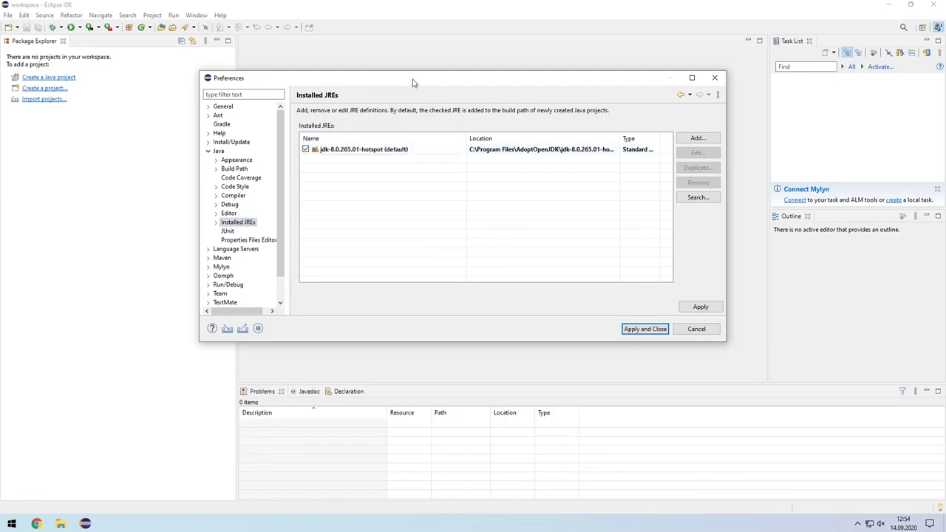
left_click_drag(412, 81, 407, 81)
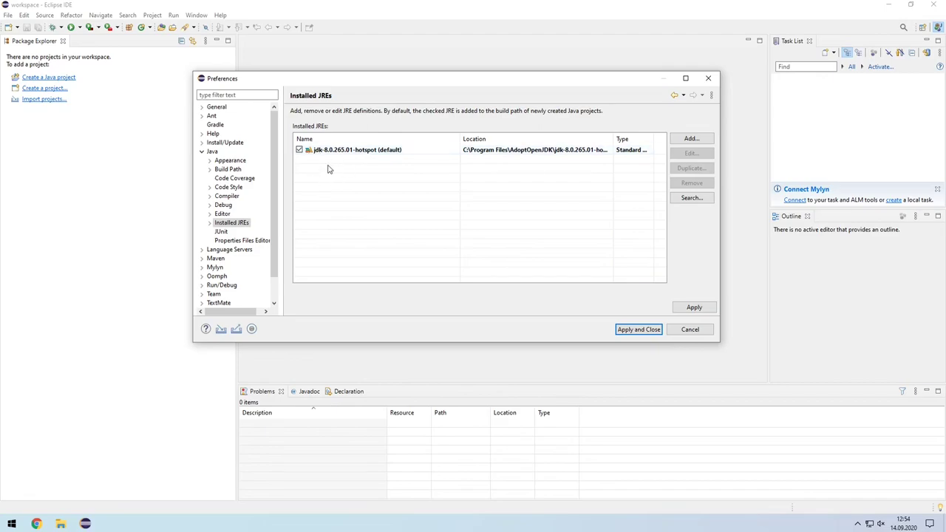
left_click(681, 142)
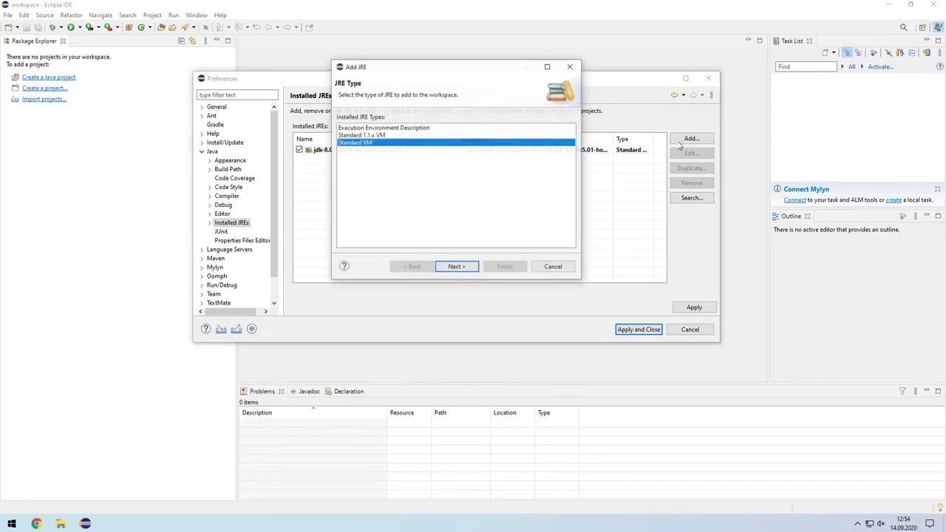
left_click(447, 267)
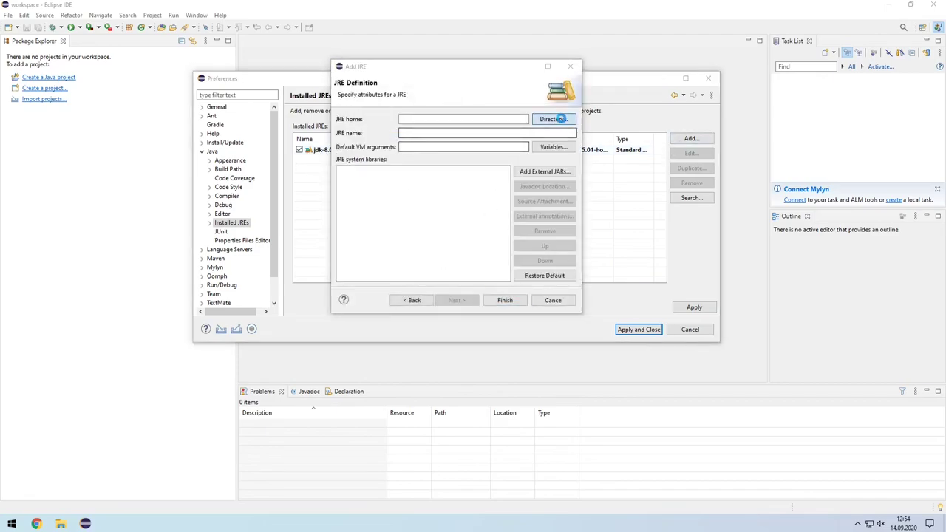
left_click(563, 120)
left_click(794, 84)
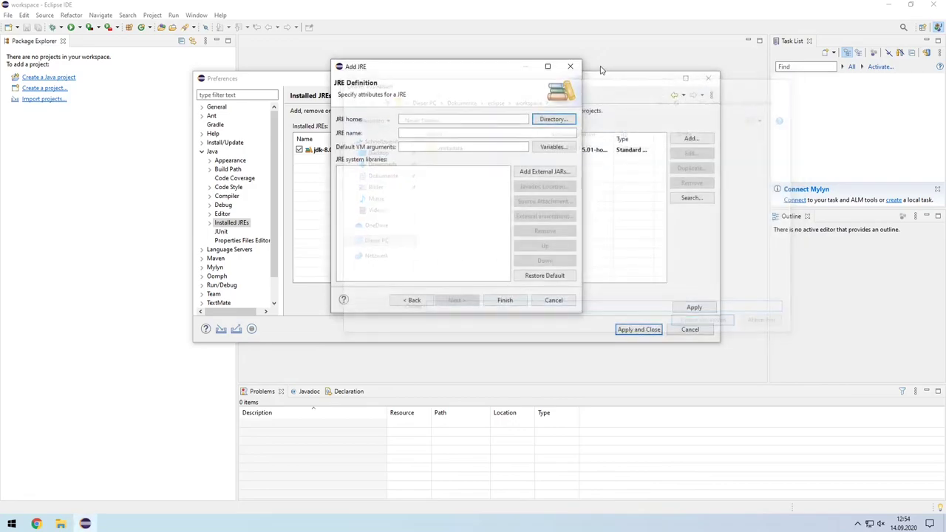
left_click(570, 67)
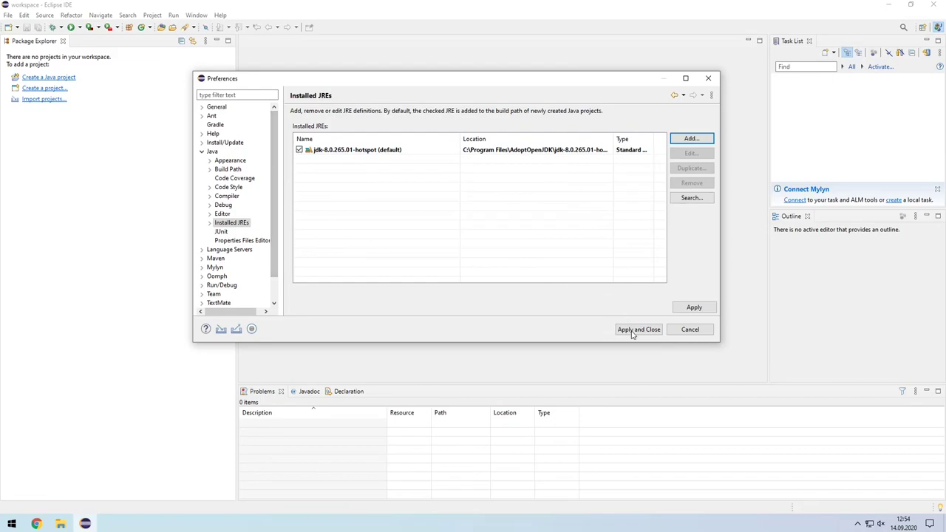
Set the Theme to Dark in the General Appearance preferences
left_click(207, 109)
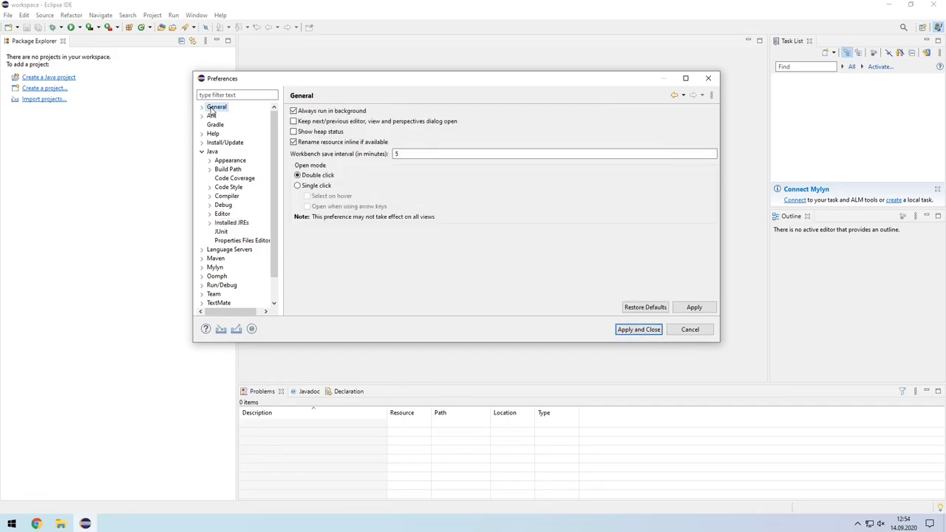
left_click(202, 108)
left_click(230, 116)
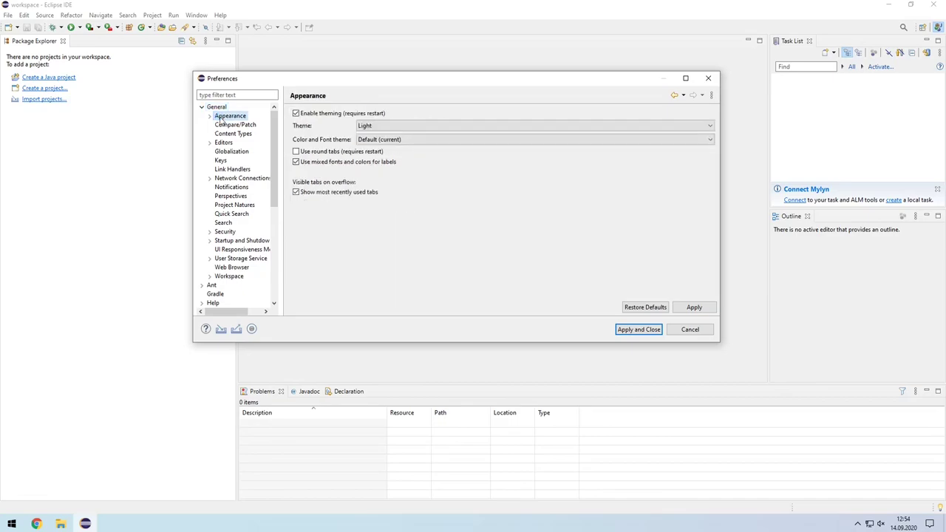
left_click(384, 127)
left_click(378, 135)
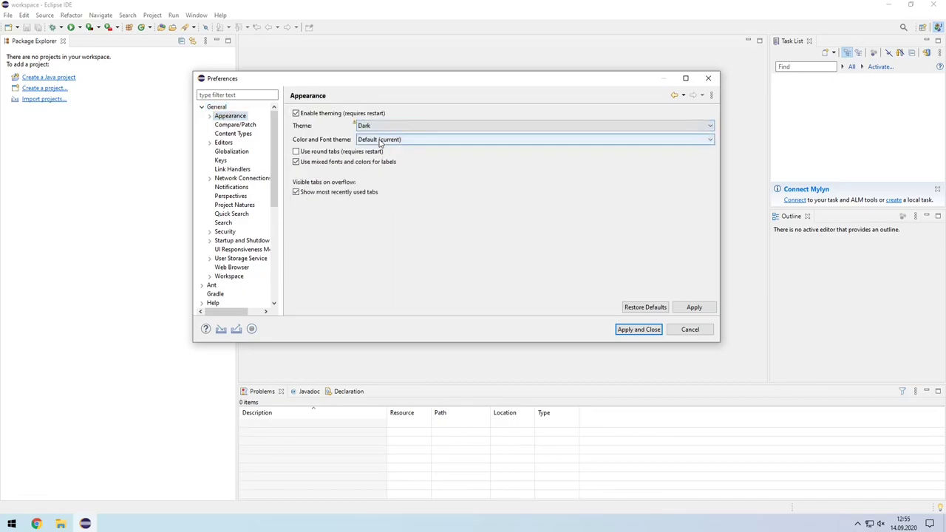
Look through the command key bindings in the General Keys preferences, and apply the preference changes and close the dialog
left_click(221, 160)
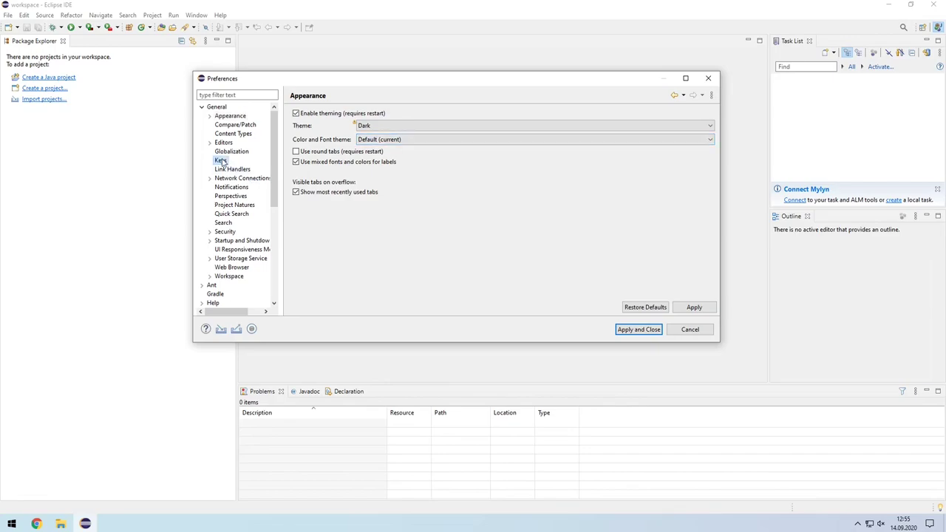
scroll(405, 195, "down", 7)
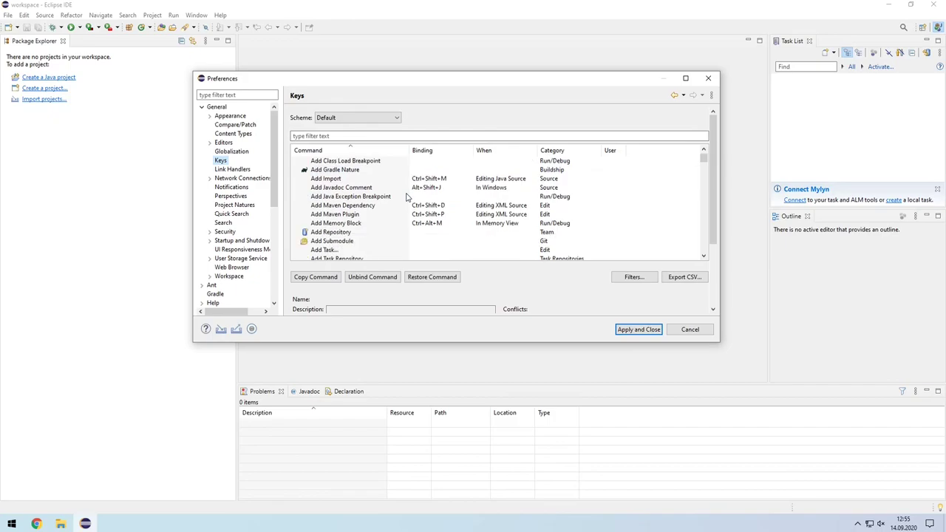
scroll(414, 201, "up", 7)
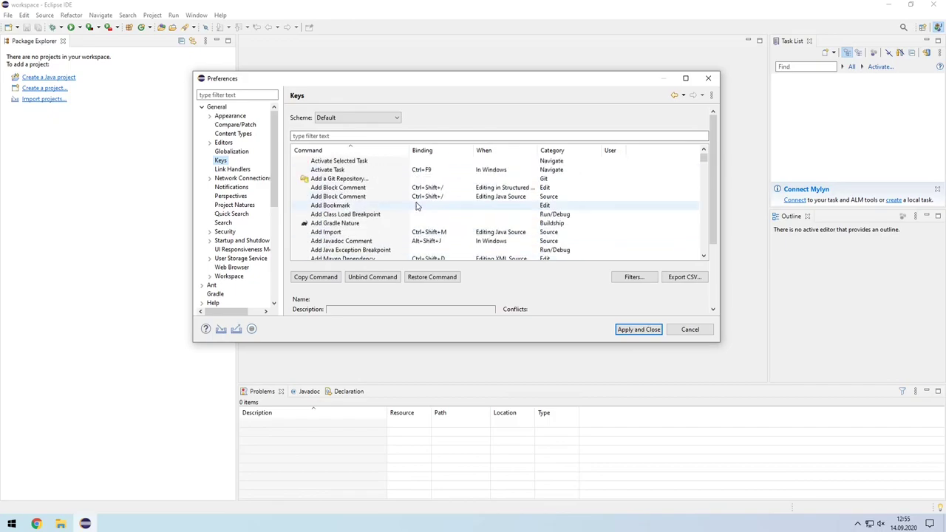
left_click(351, 135)
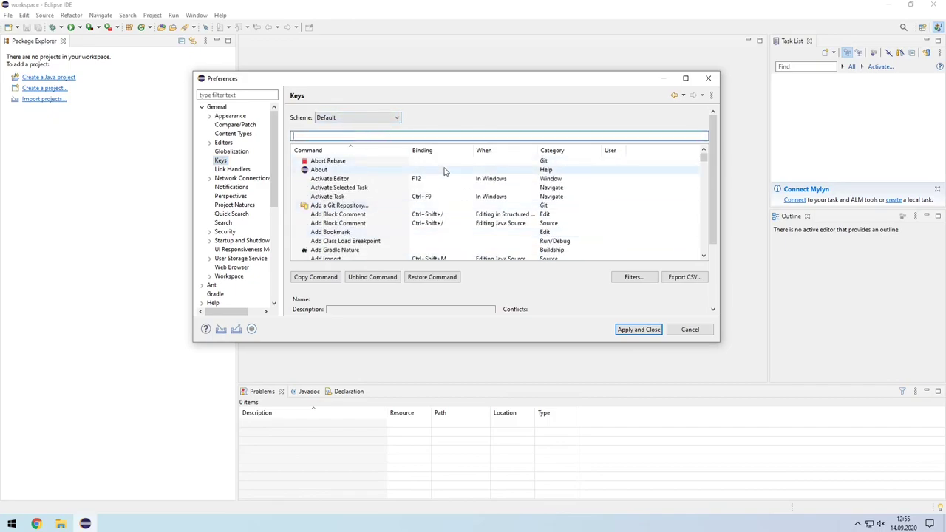
left_click(640, 331)
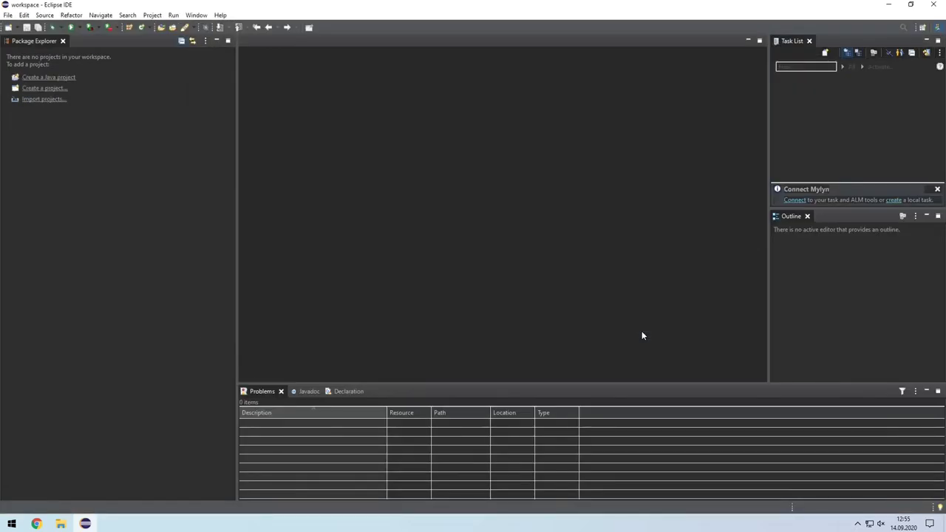